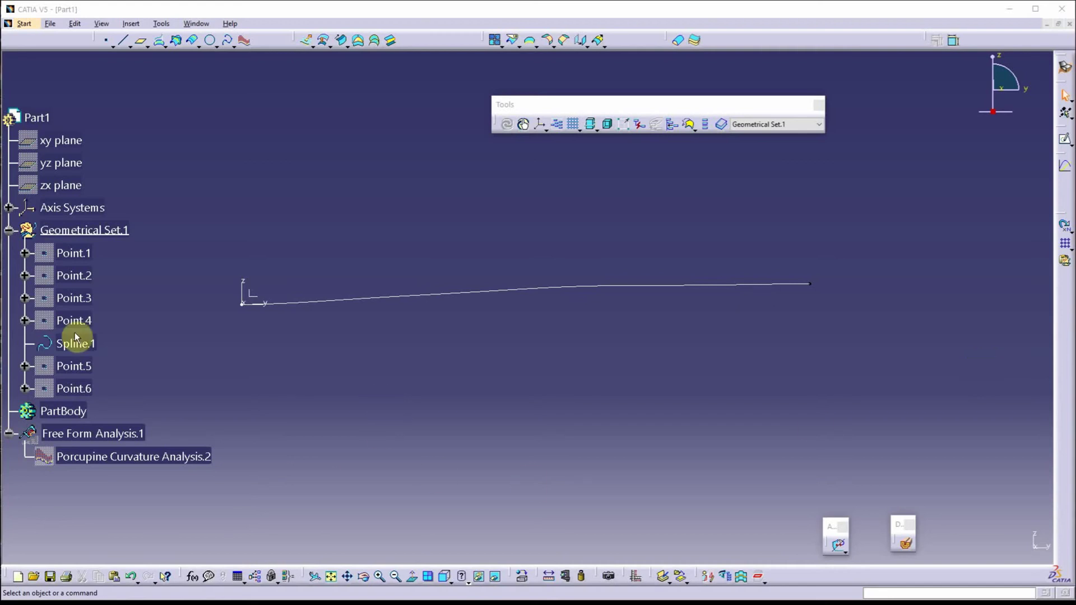
- Show Porcupine Curvature Analysis.2 on the existing spline to inspect its curvature comb
{"action": "left_click", "coordinate": [9, 229]}
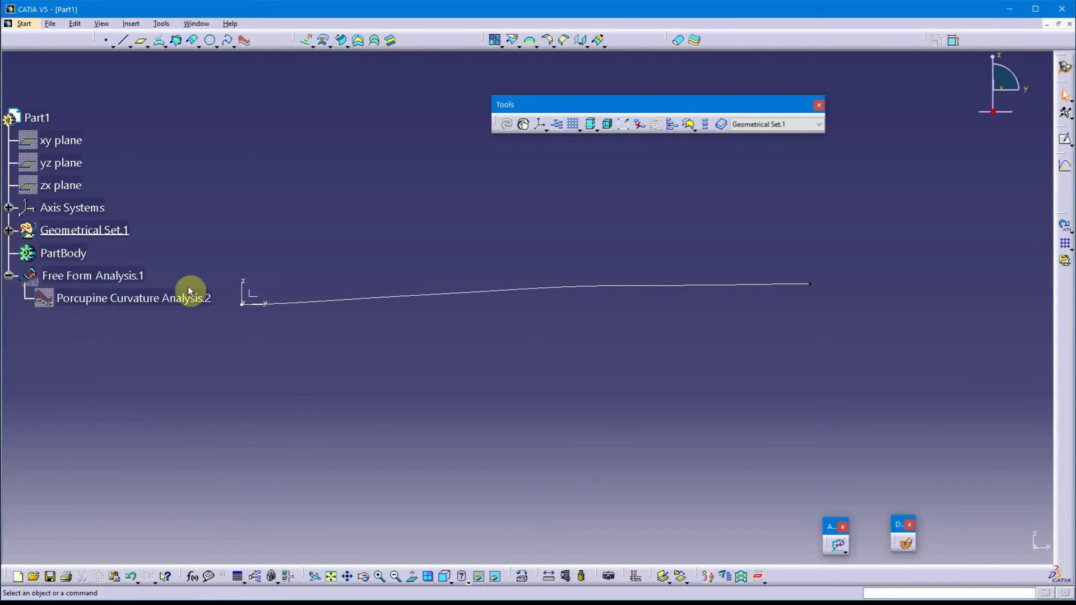
{"action": "left_click", "coordinate": [274, 302]}
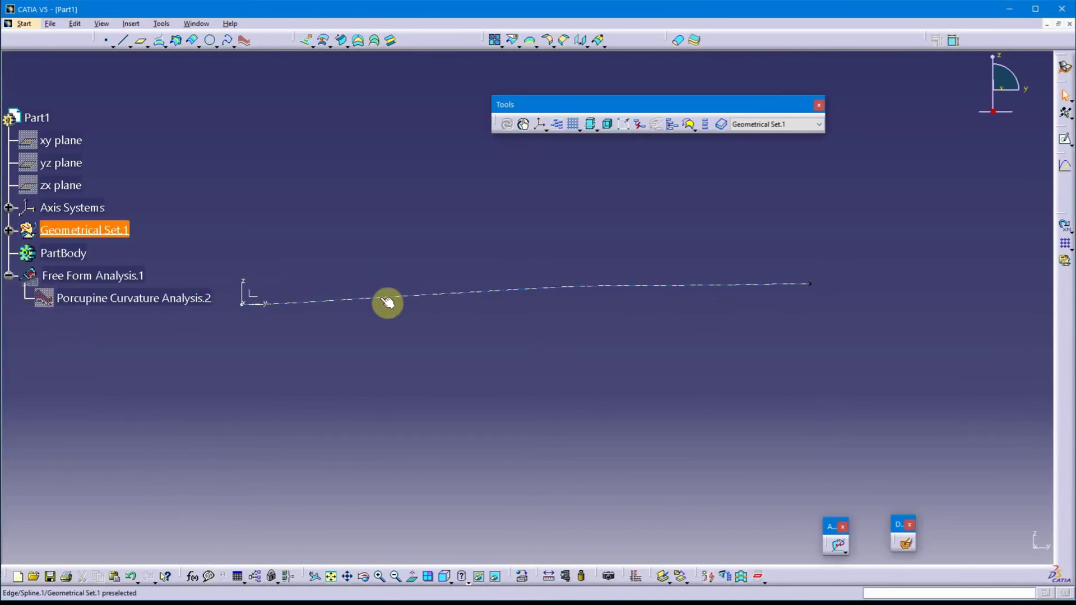
{"action": "left_click", "coordinate": [288, 327]}
{"action": "middle_click_drag", "start_coordinate": [288, 327], "coordinate": [401, 346]}
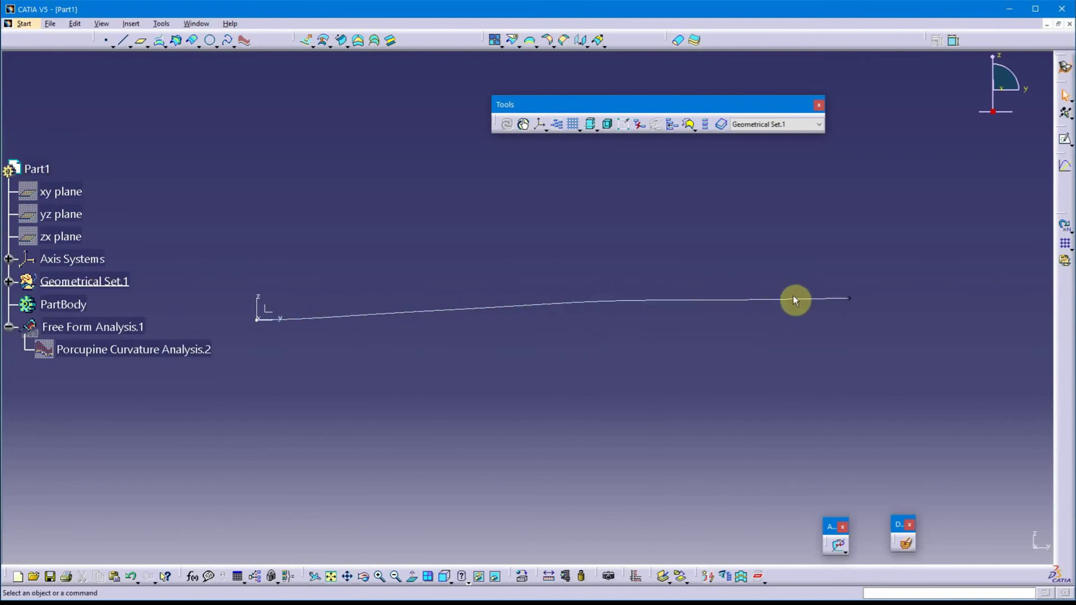
{"action": "middle_click_drag", "start_coordinate": [405, 389], "coordinate": [603, 365]}
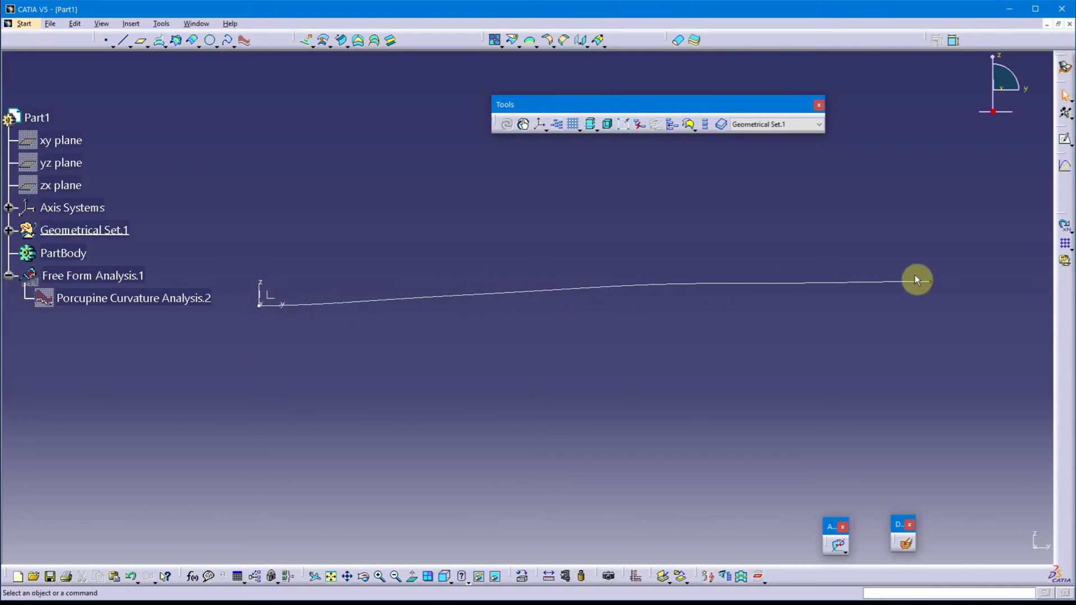
{"action": "right_click", "coordinate": [132, 302]}
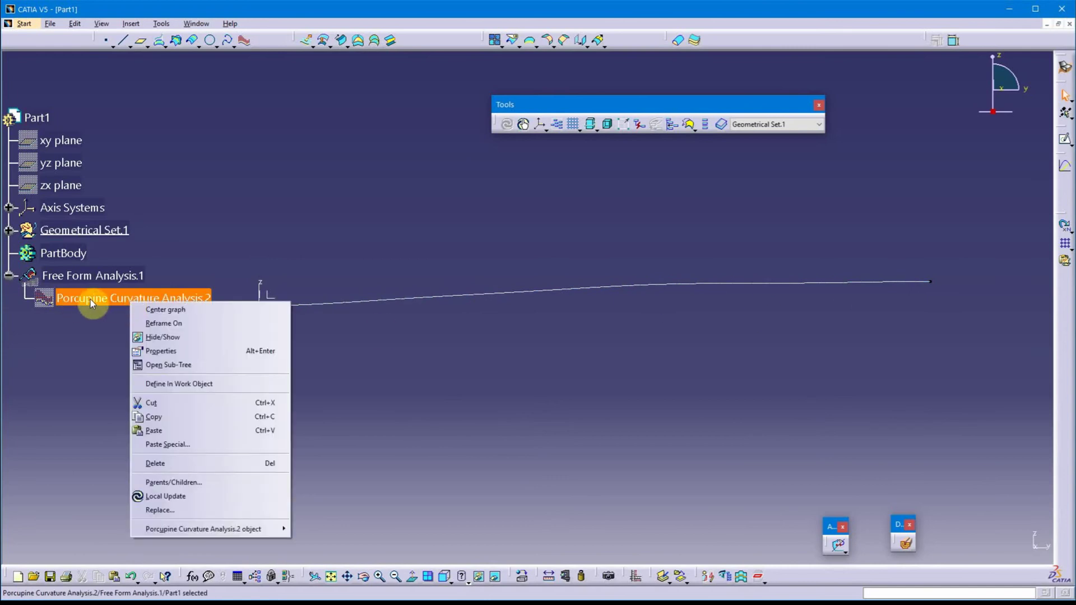
{"action": "left_click", "coordinate": [168, 337]}
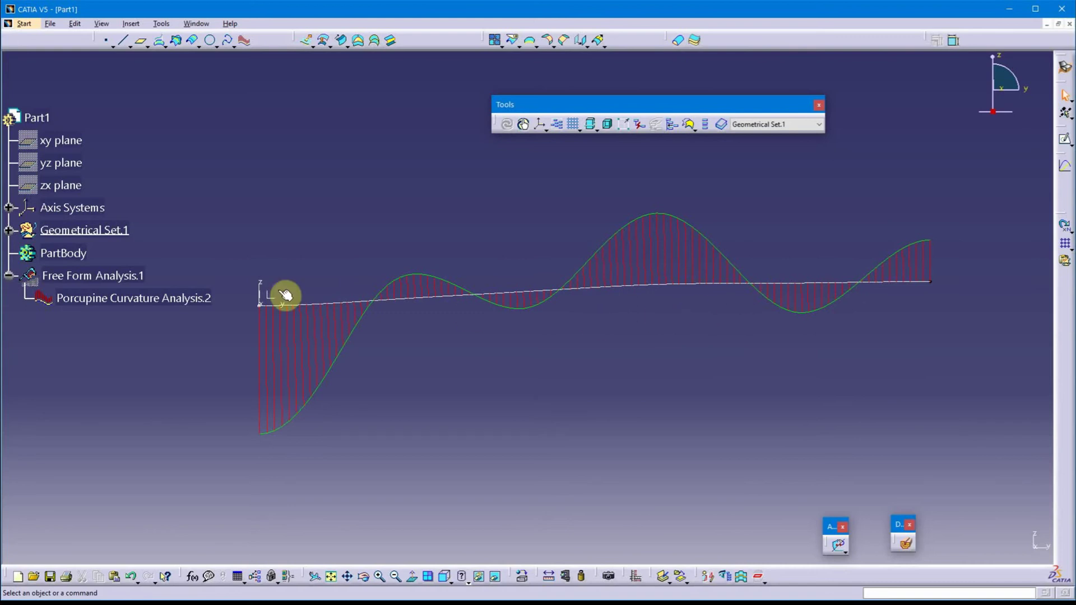
- Make Point.1 through Point.6 in Geometrical Set.1 visible
{"action": "left_click", "coordinate": [9, 230]}
{"action": "left_click", "coordinate": [75, 253]}
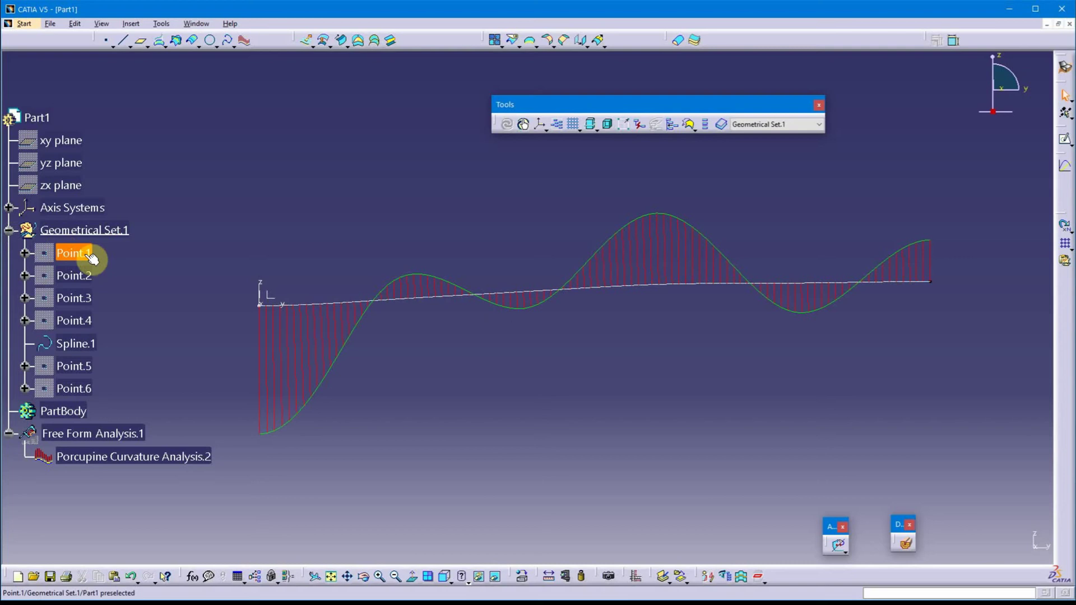
{"action": "left_click", "coordinate": [90, 275], "text": "ctrl"}
{"action": "left_click", "coordinate": [88, 297], "text": "ctrl"}
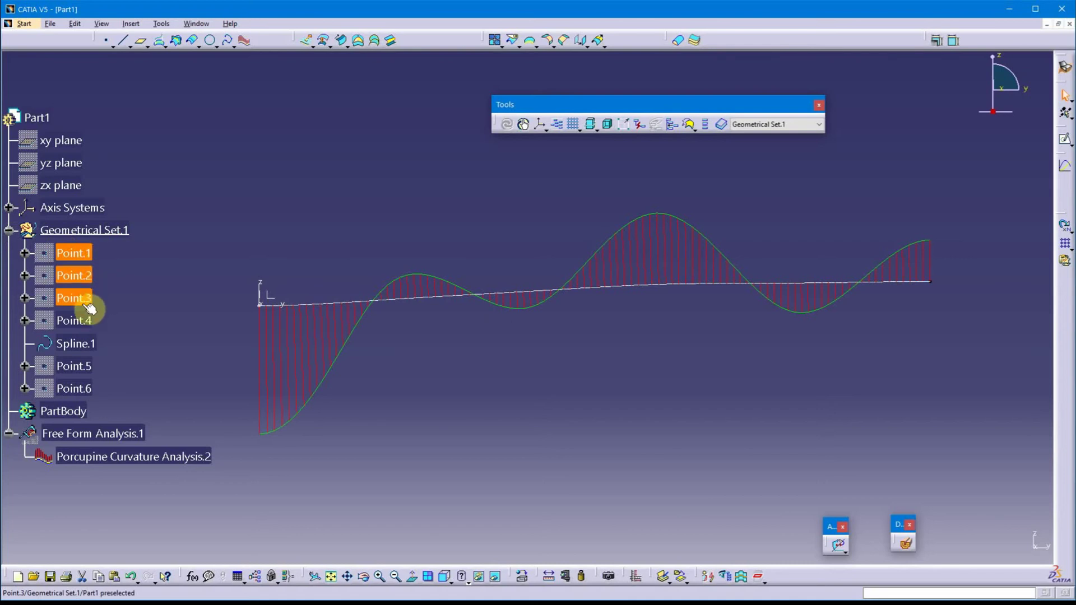
{"action": "left_click", "coordinate": [89, 320], "text": "ctrl"}
{"action": "right_click", "coordinate": [89, 323]}
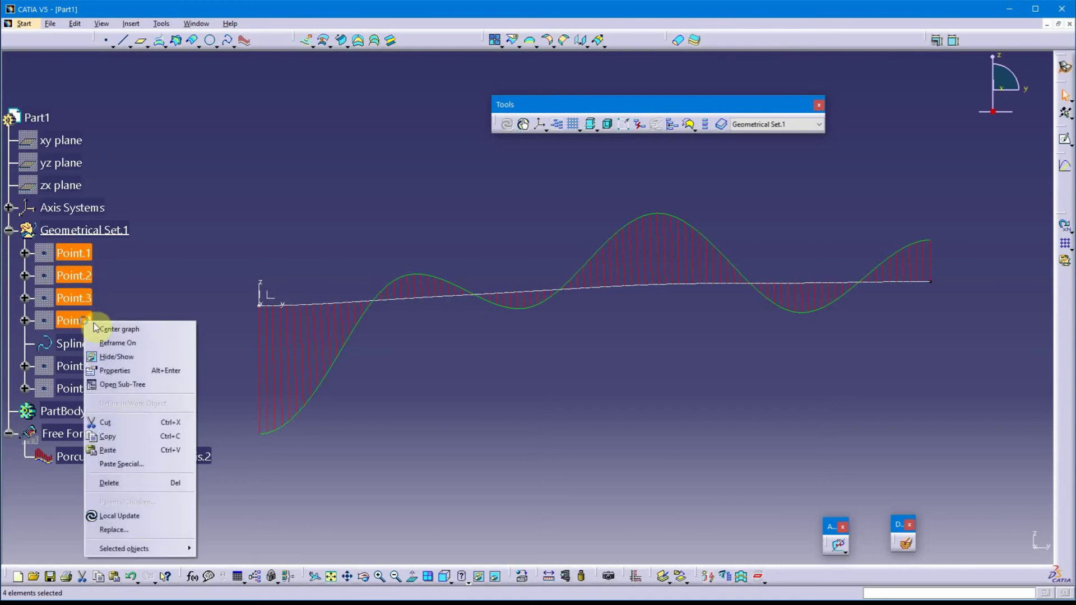
{"action": "left_click", "coordinate": [103, 355]}
{"action": "left_click", "coordinate": [81, 365]}
{"action": "left_click", "coordinate": [76, 390], "text": "ctrl"}
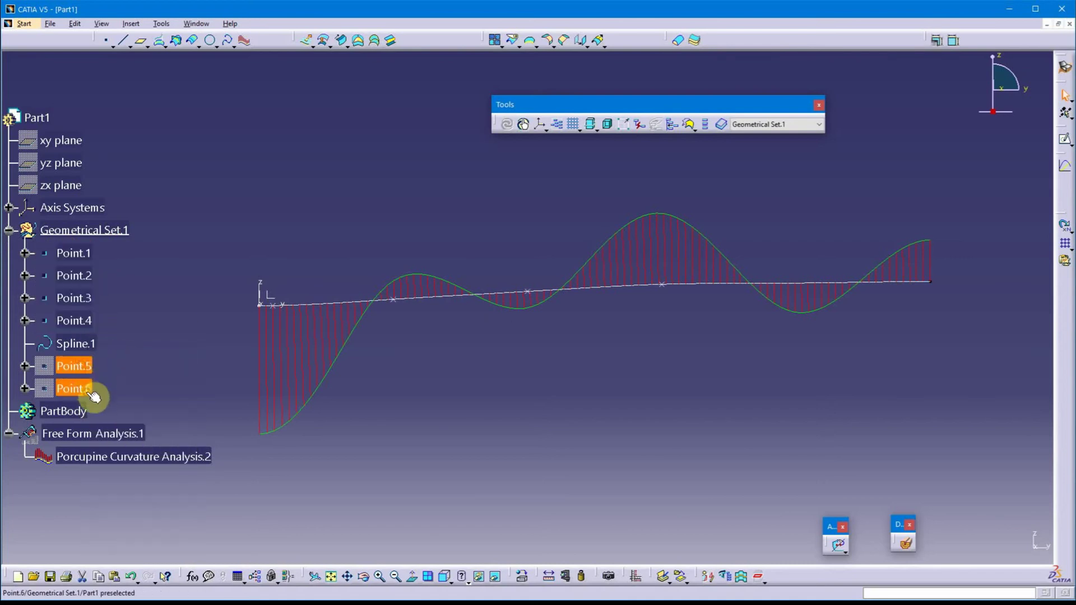
{"action": "right_click", "coordinate": [87, 390]}
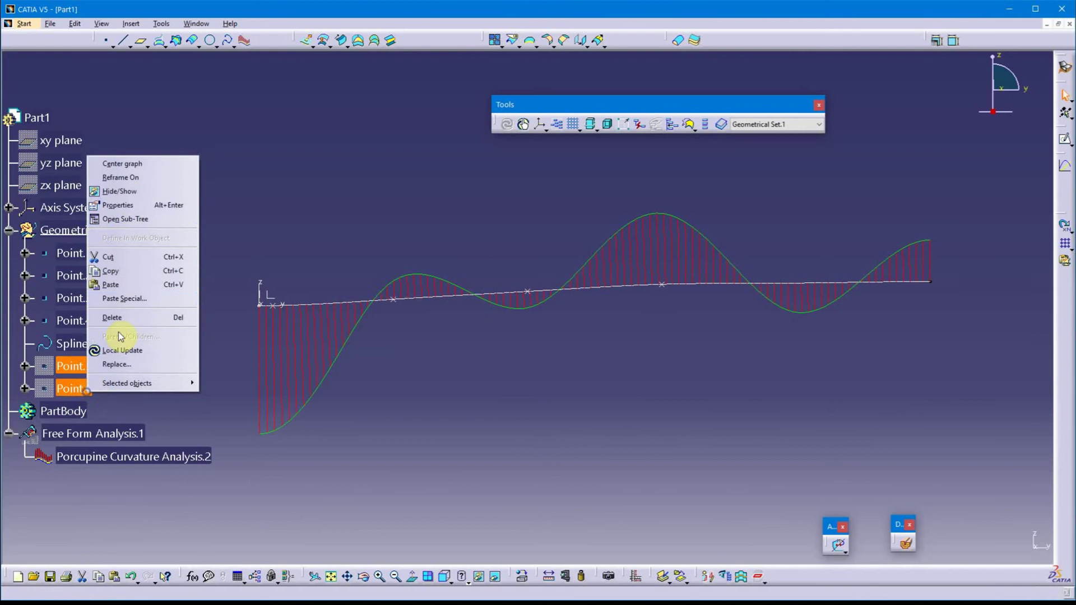
{"action": "left_click", "coordinate": [126, 194]}
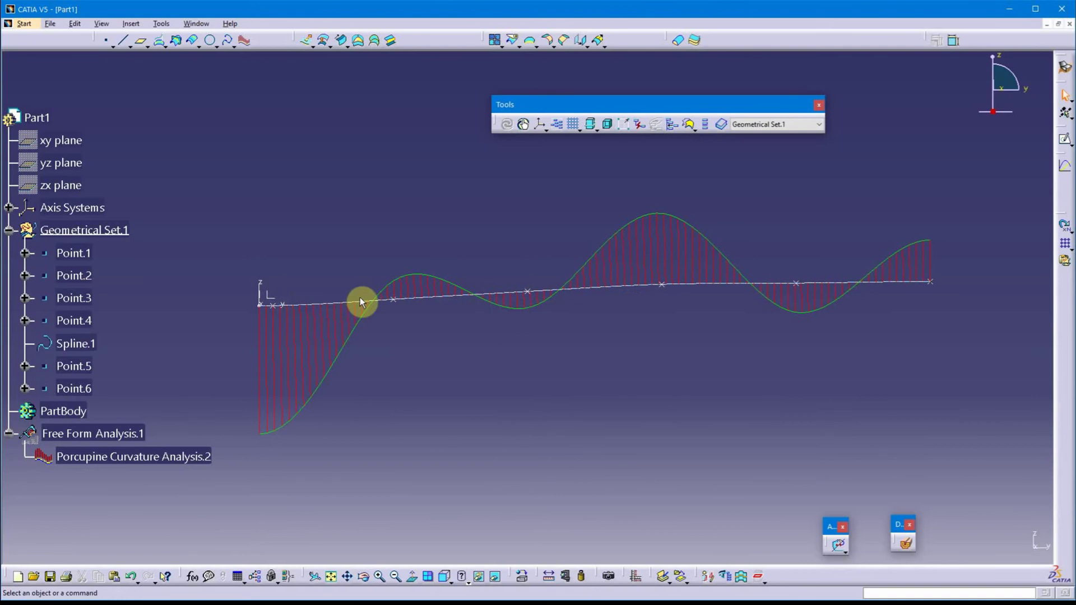
- Hide Porcupine Curvature Analysis.2 and Spline.1, leaving the construction points shown
{"action": "right_click", "coordinate": [143, 458]}
{"action": "left_click", "coordinate": [209, 257]}
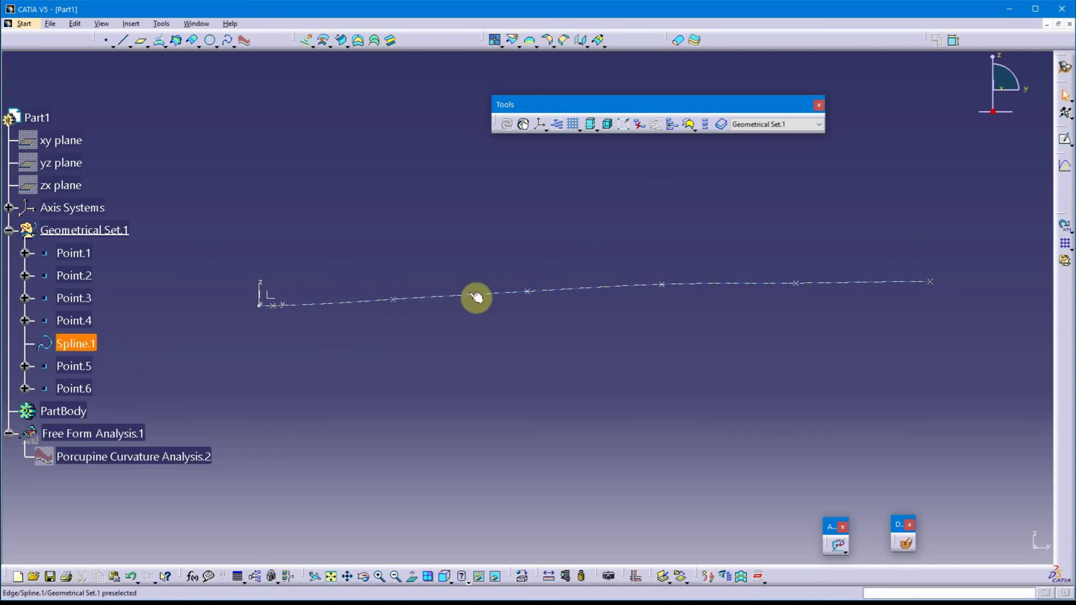
{"action": "right_click", "coordinate": [94, 344]}
{"action": "left_click", "coordinate": [133, 379]}
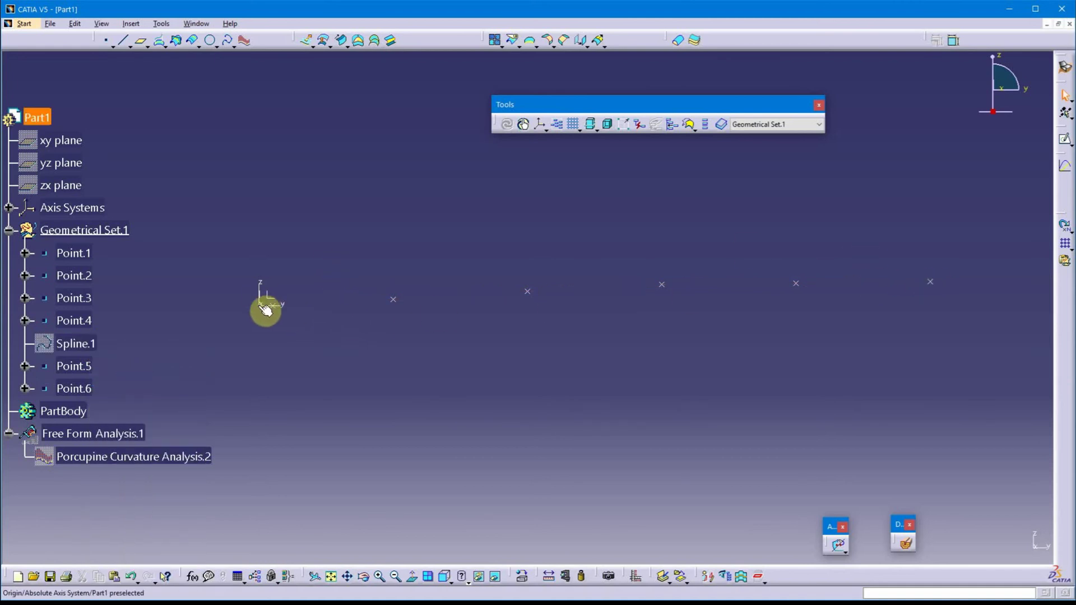
- Delete Point.1 from Geometrical Set.1
{"action": "left_click", "coordinate": [83, 255]}
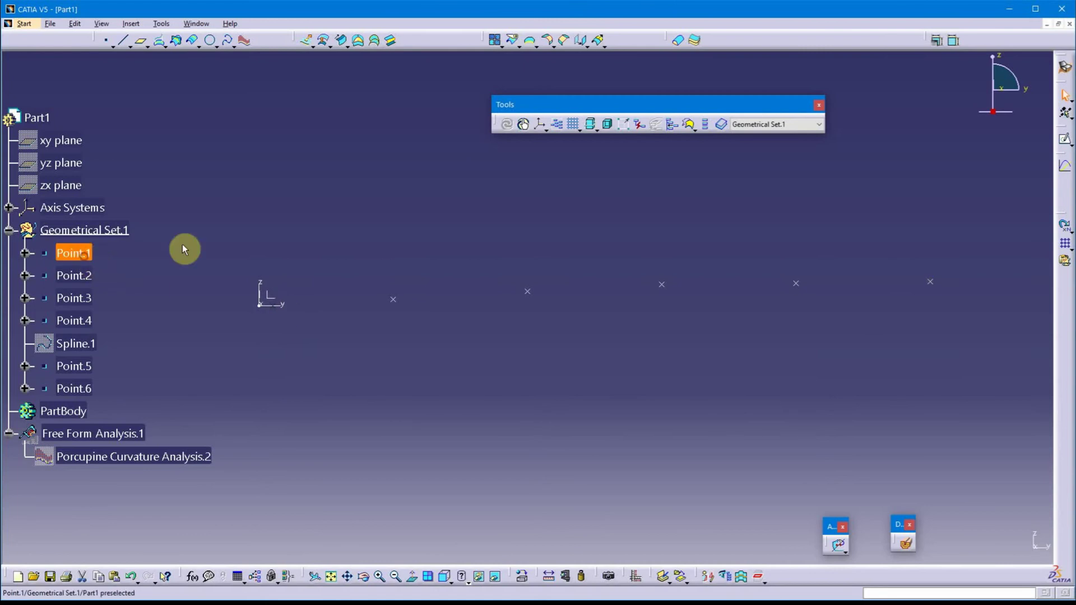
{"action": "key", "text": "Delete"}
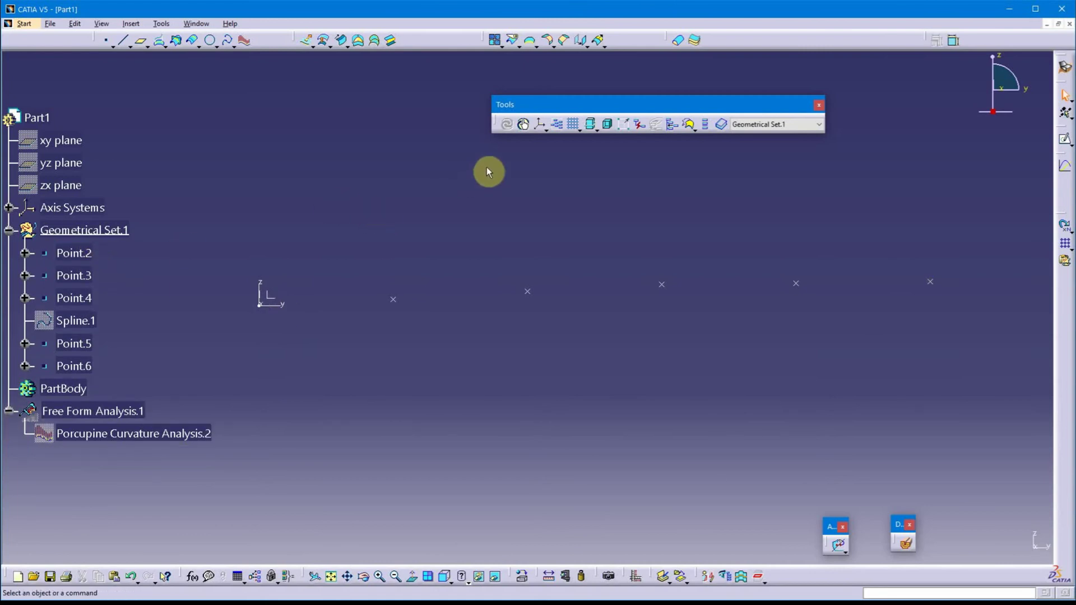
- Start a new spline running from the absolute axis system's origin to Point.6
{"action": "left_click", "coordinate": [227, 43]}
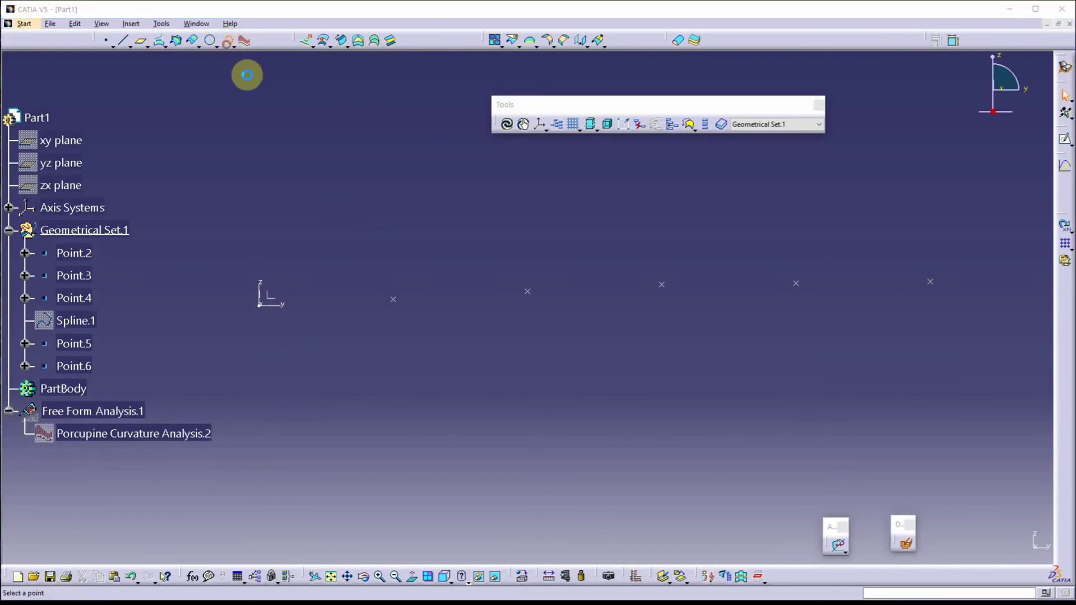
{"action": "left_click", "coordinate": [264, 309]}
{"action": "left_click", "coordinate": [931, 286]}
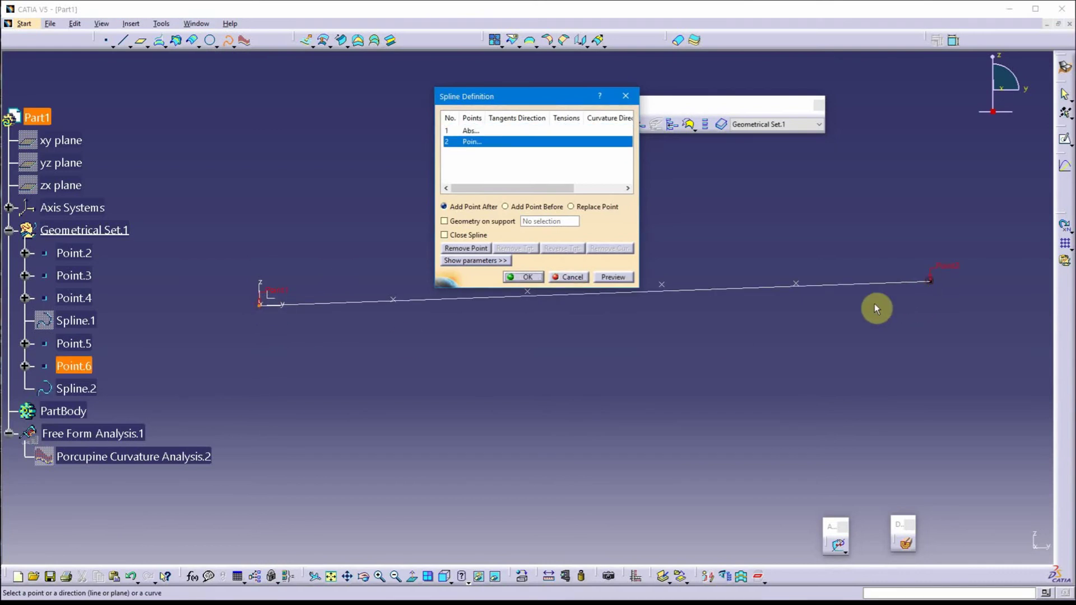
{"action": "middle_click_drag", "start_coordinate": [700, 417], "coordinate": [697, 507]}
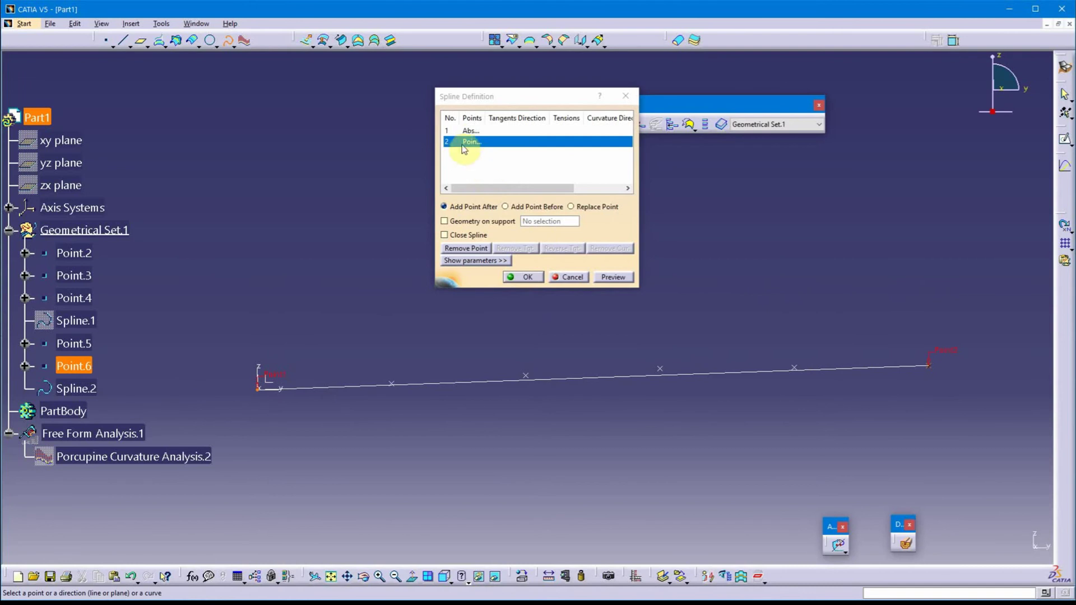
- Constrain the spline's origin point with a From curve tangency constraint along the absolute axis system's Y axis
{"action": "left_click", "coordinate": [471, 130]}
{"action": "left_click", "coordinate": [502, 260]}
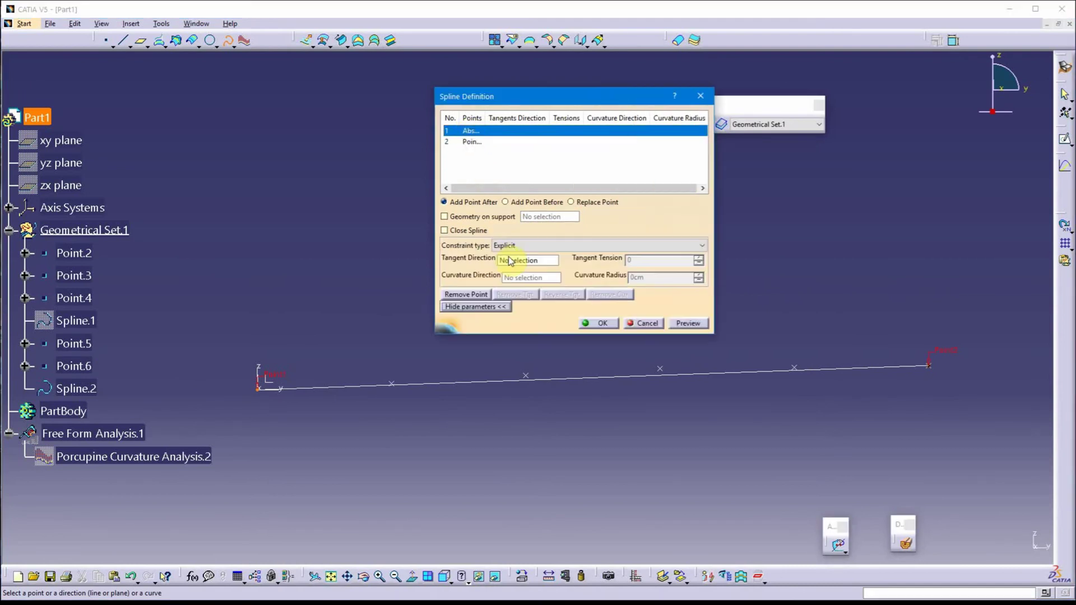
{"action": "left_click", "coordinate": [565, 245]}
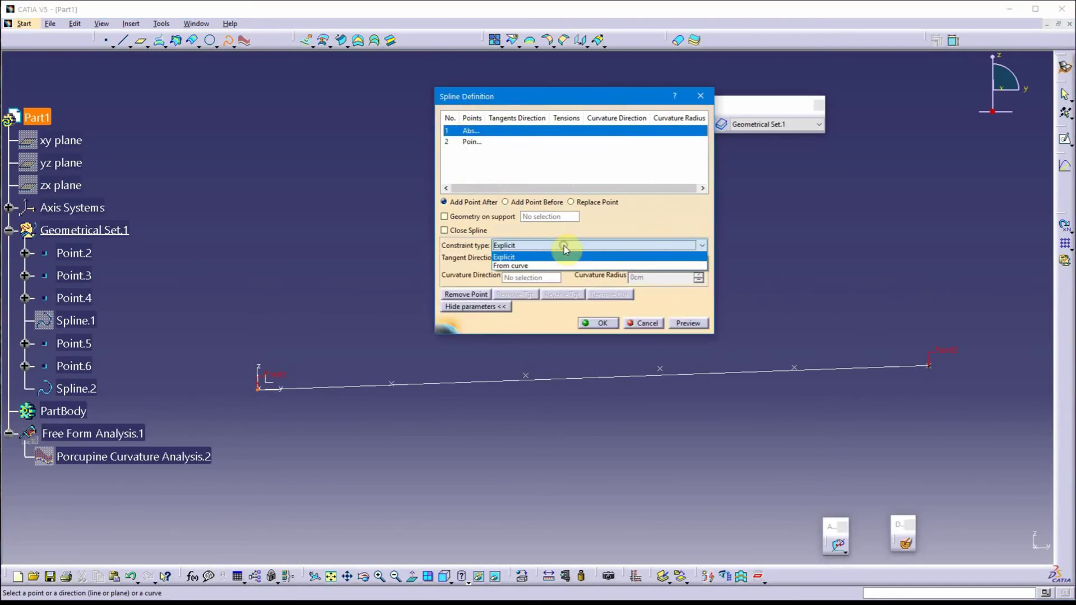
{"action": "left_click", "coordinate": [562, 263]}
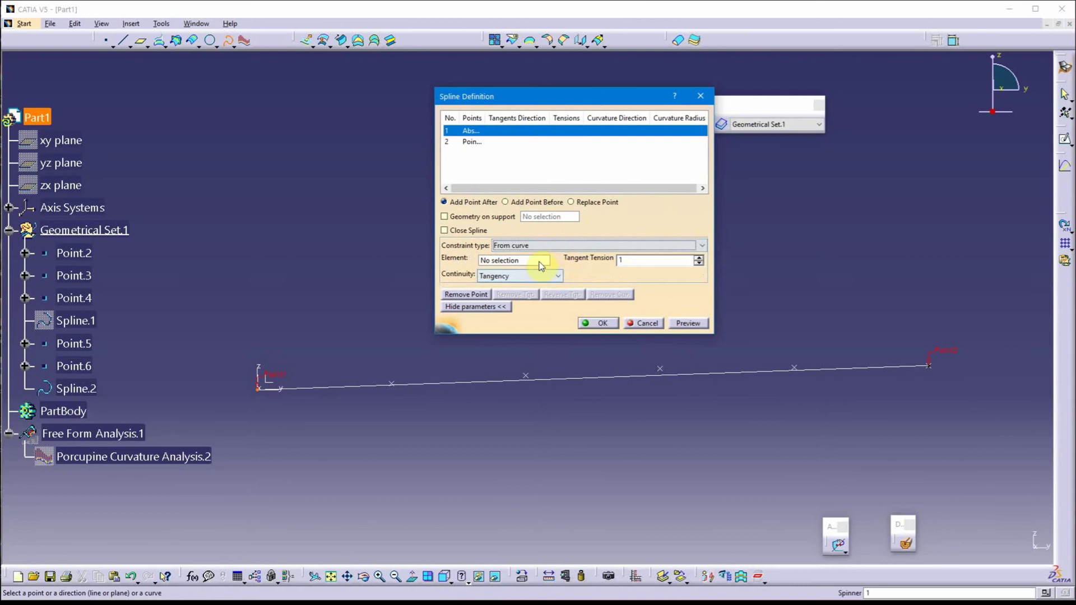
{"action": "left_click", "coordinate": [552, 246]}
{"action": "left_click", "coordinate": [552, 254]}
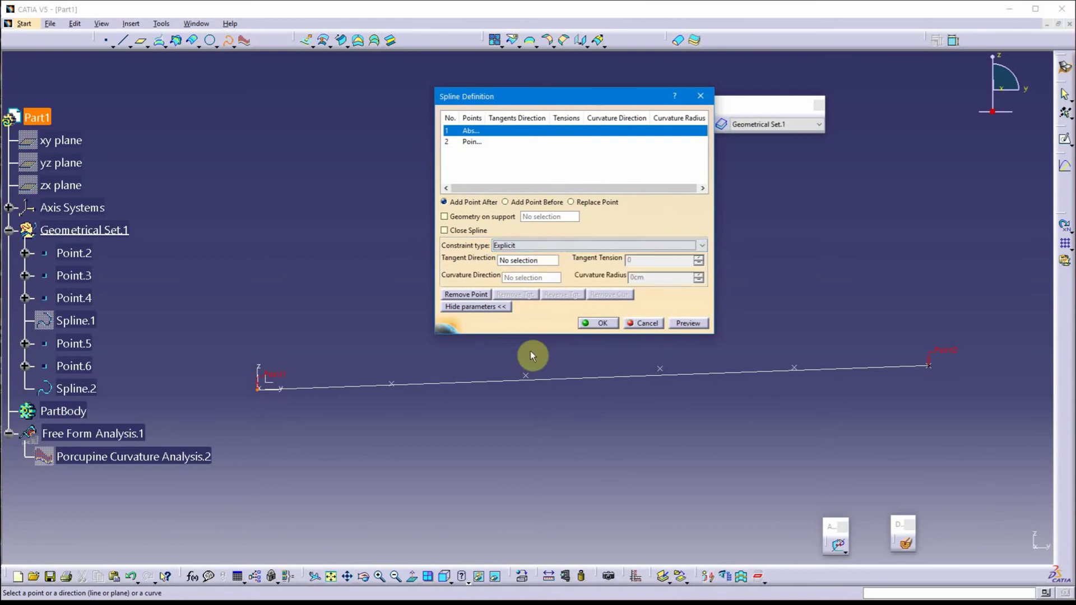
{"action": "left_click", "coordinate": [524, 246]}
{"action": "left_click", "coordinate": [536, 263]}
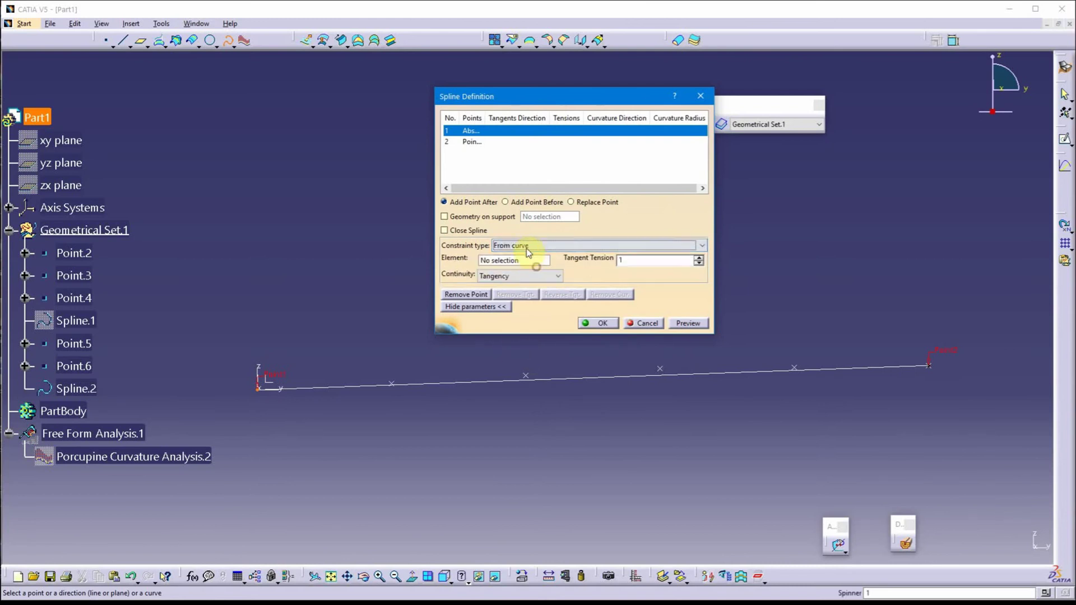
{"action": "left_click", "coordinate": [277, 391]}
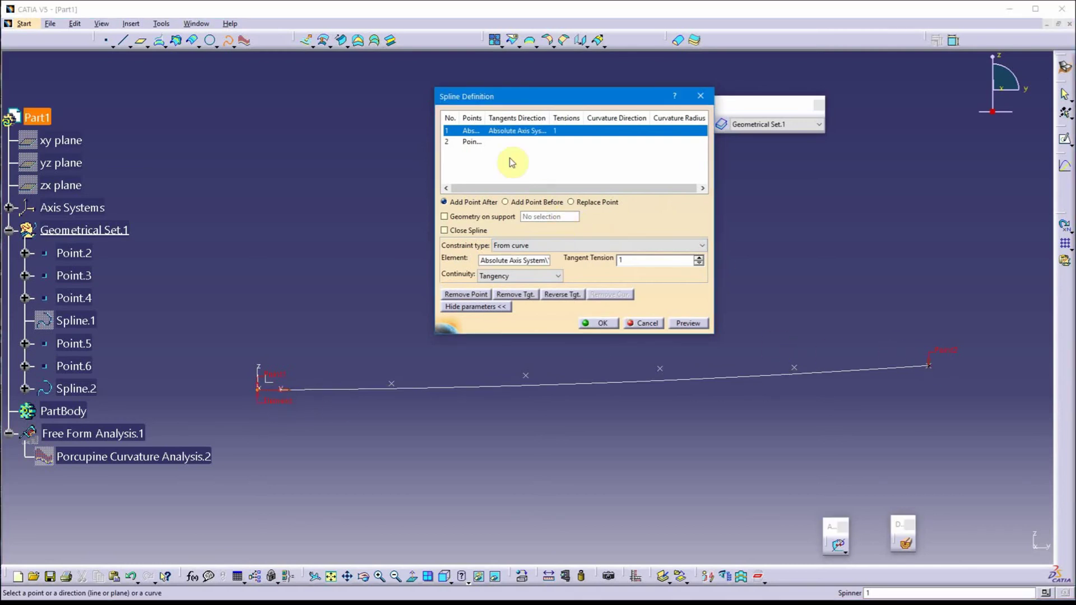
- Make the spline tangent to the absolute axis system's Y axis at Point.6 and complete the spline
{"action": "left_click", "coordinate": [499, 142]}
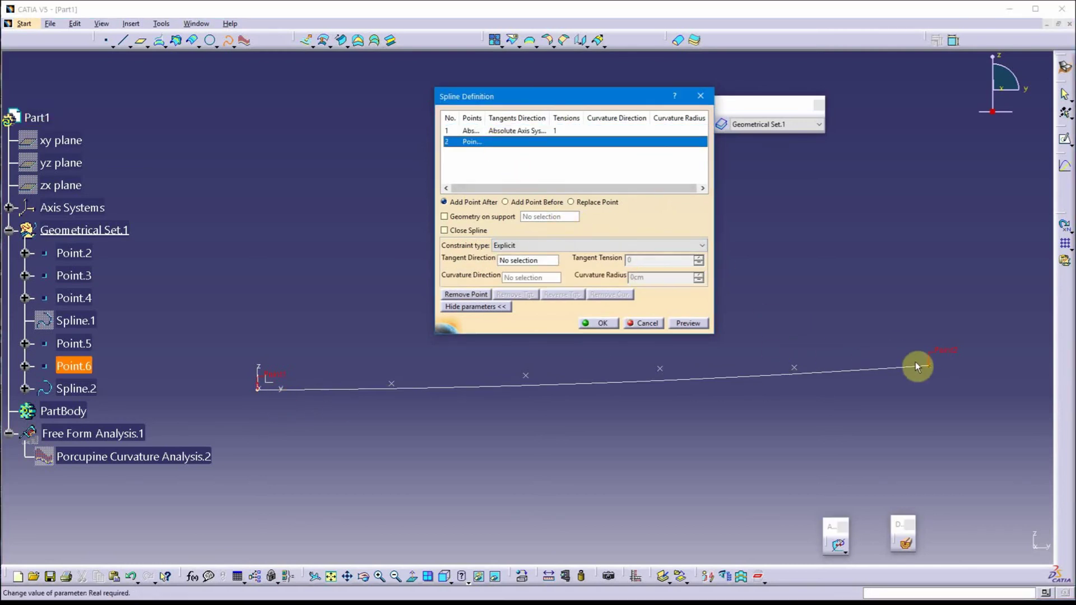
{"action": "left_click", "coordinate": [285, 395]}
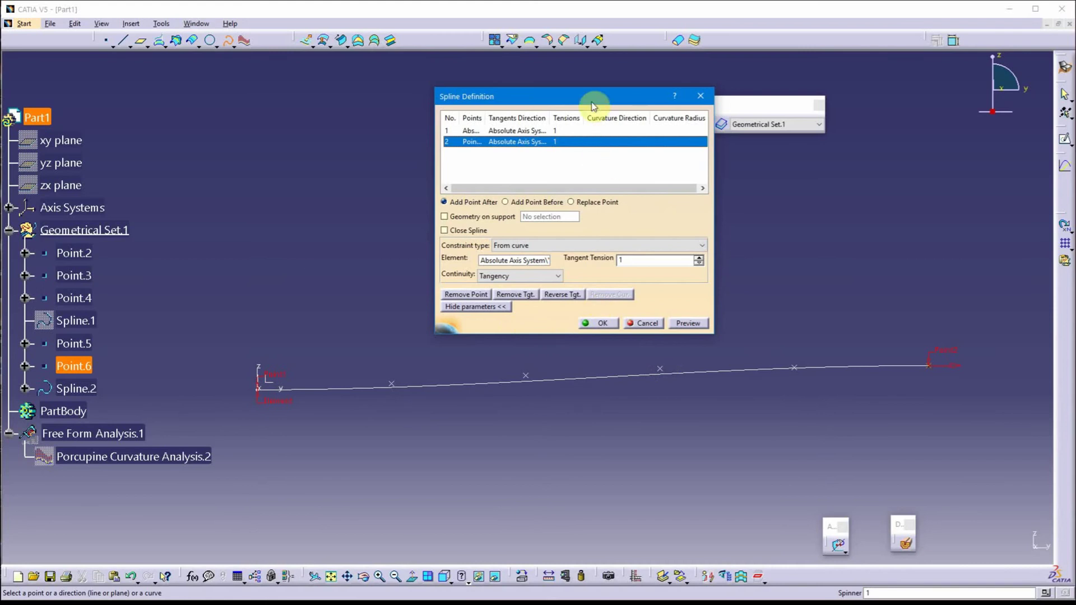
{"action": "left_click_drag", "start_coordinate": [587, 96], "coordinate": [535, 67]}
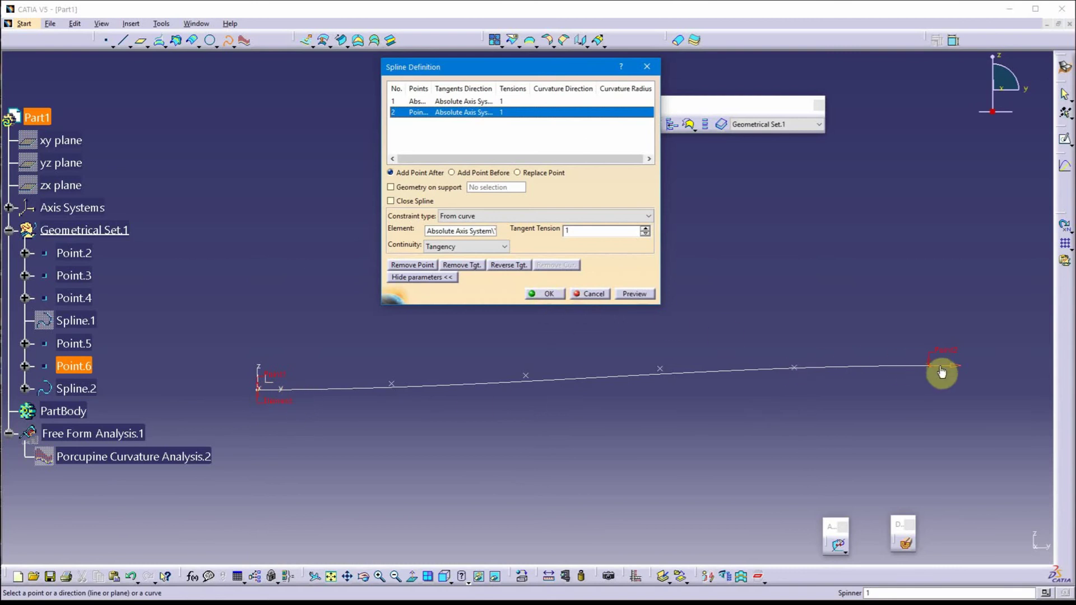
{"action": "left_click", "coordinate": [549, 293]}
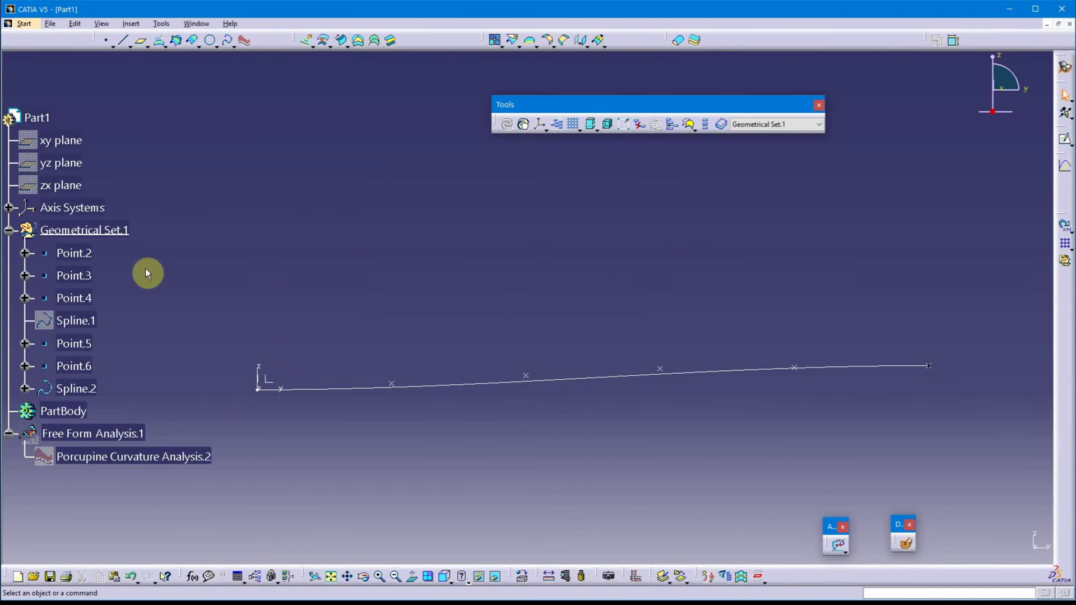
- Add a porcupine curvature analysis to the new two-point spline with amplitude 1 and density 100
{"action": "left_click", "coordinate": [243, 41]}
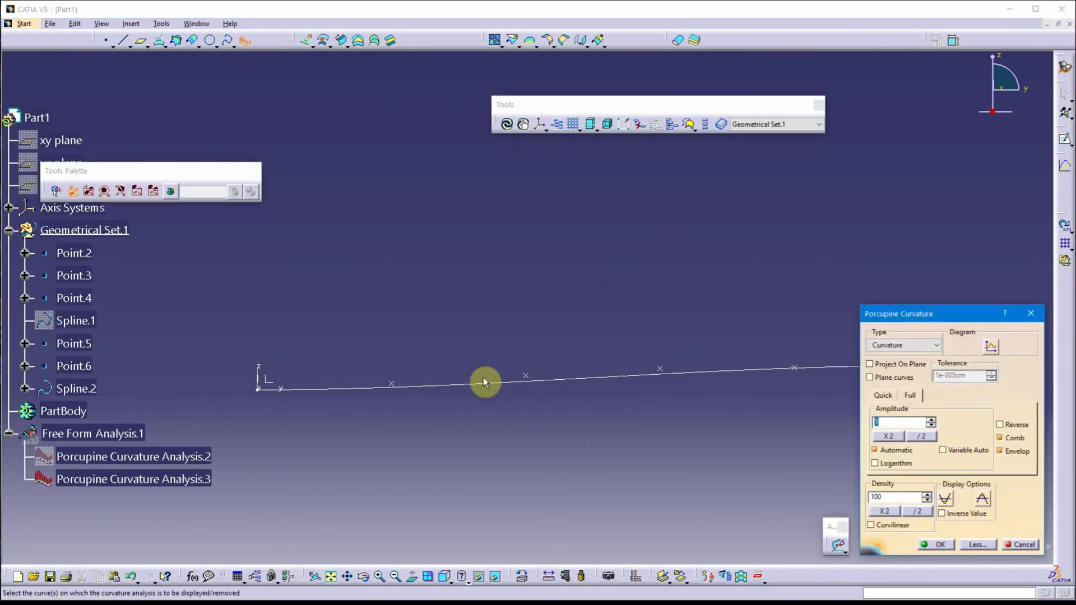
{"action": "left_click", "coordinate": [485, 385]}
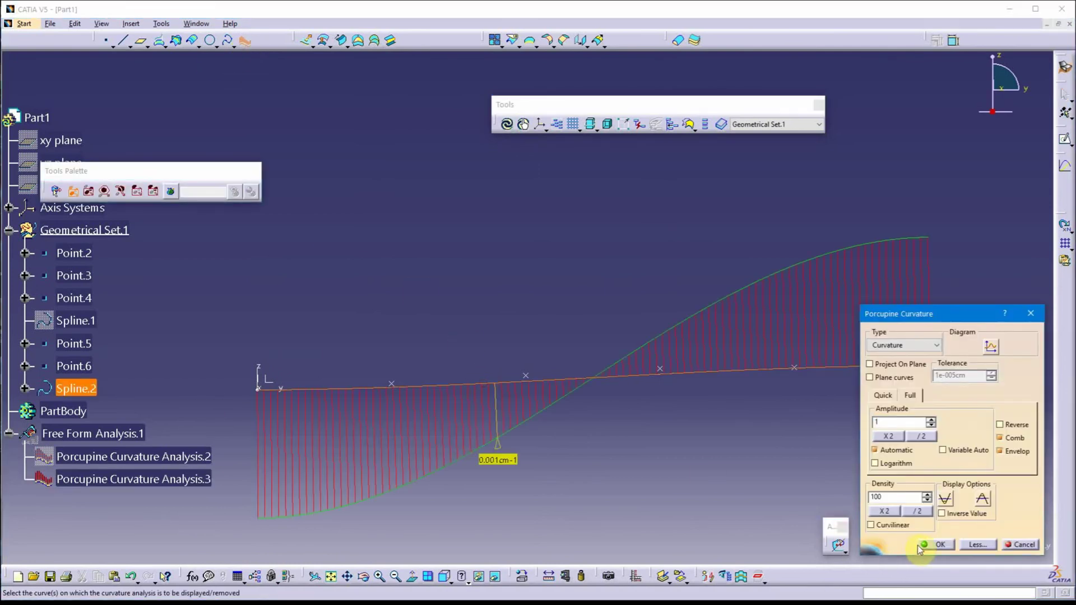
{"action": "left_click", "coordinate": [935, 544]}
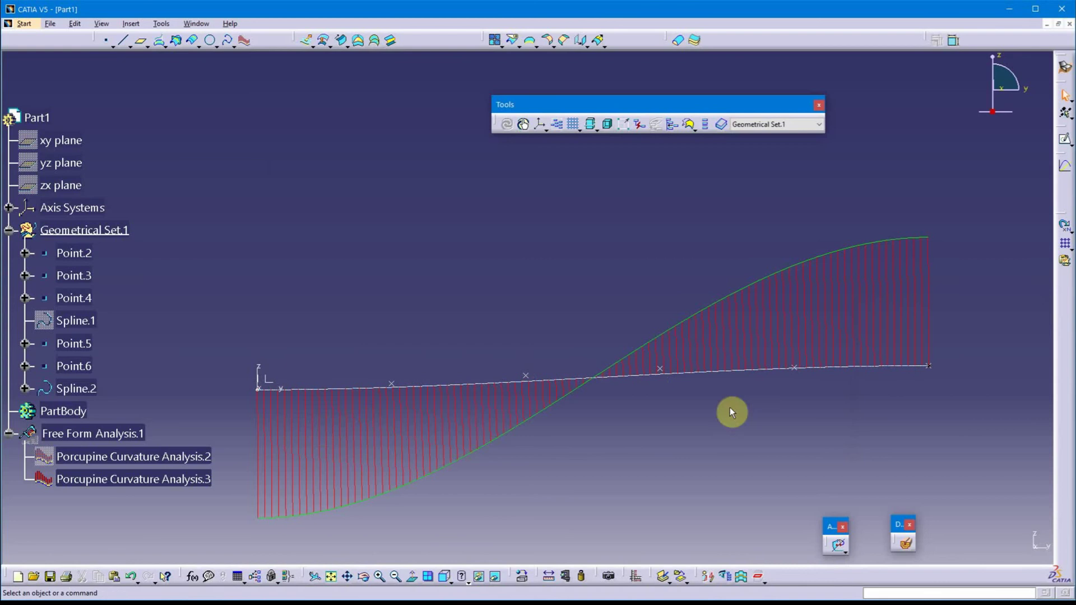
- Open the two-point spline's definition for editing with its constraint parameters shown, keeping the curve unobstructed
{"action": "mouse_move", "coordinate": [732, 413]}
{"action": "middle_mouse_down"}
{"action": "mouse_move", "coordinate": [721, 354]}
{"action": "mouse_move", "coordinate": [602, 385]}
{"action": "mouse_move", "coordinate": [662, 389]}
{"action": "middle_mouse_up"}
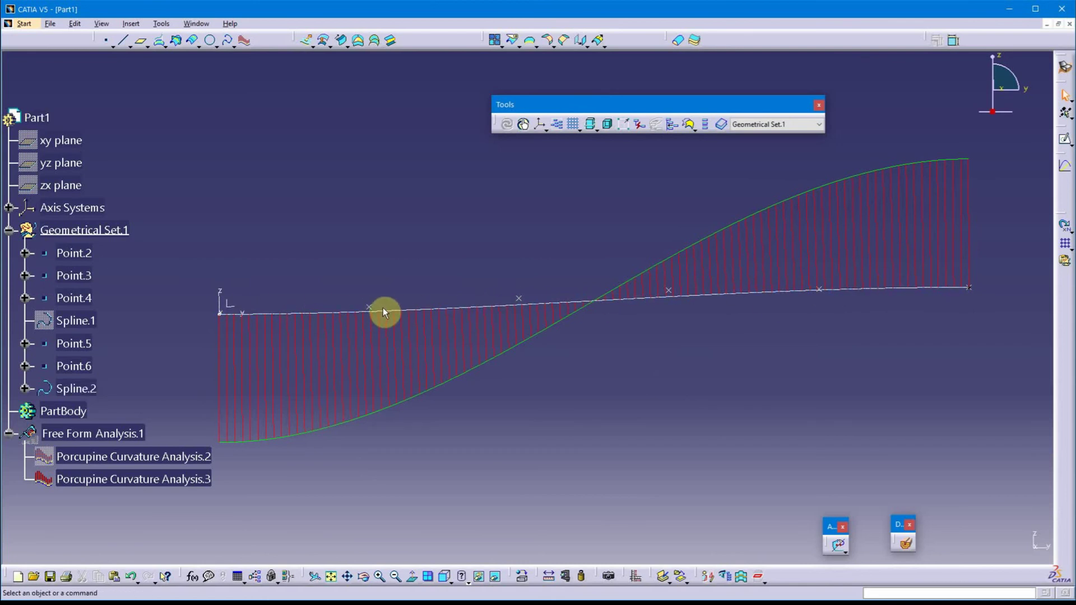
{"action": "double_click", "coordinate": [414, 310]}
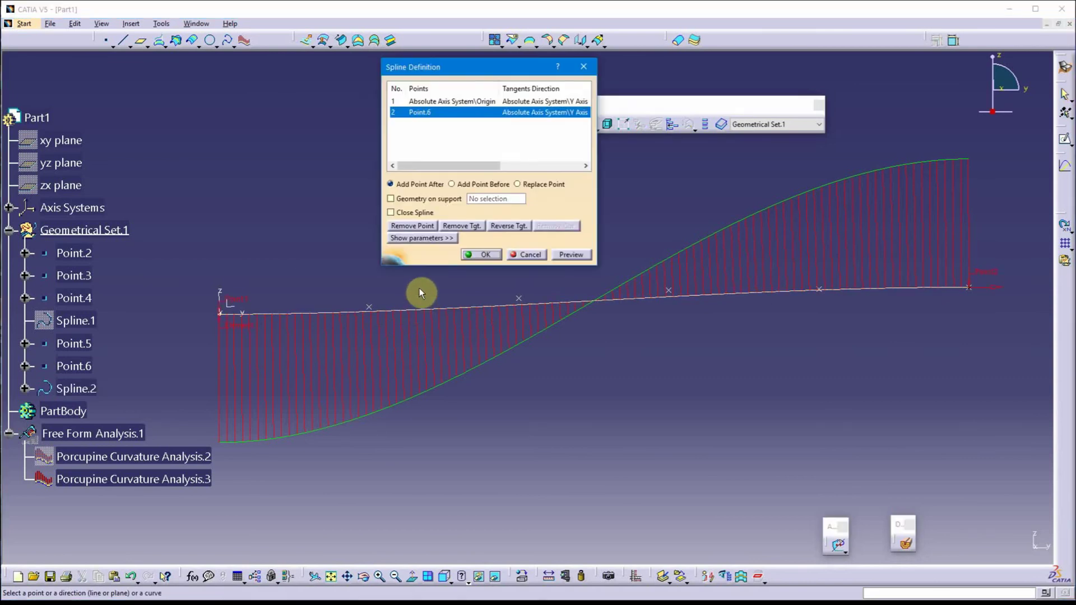
{"action": "left_click", "coordinate": [424, 238]}
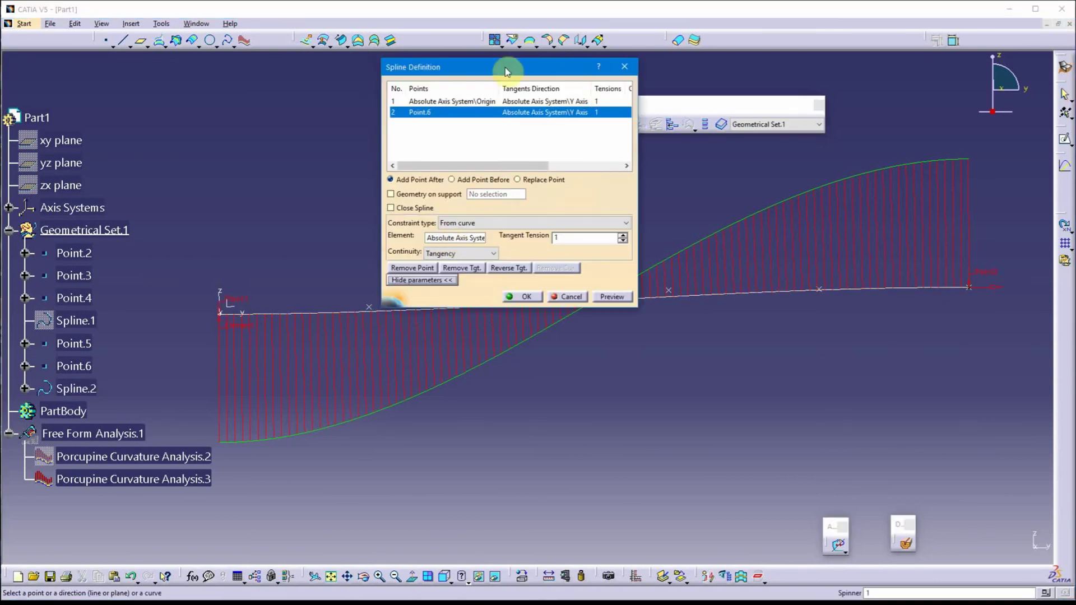
{"action": "left_click_drag", "start_coordinate": [507, 67], "coordinate": [425, 38]}
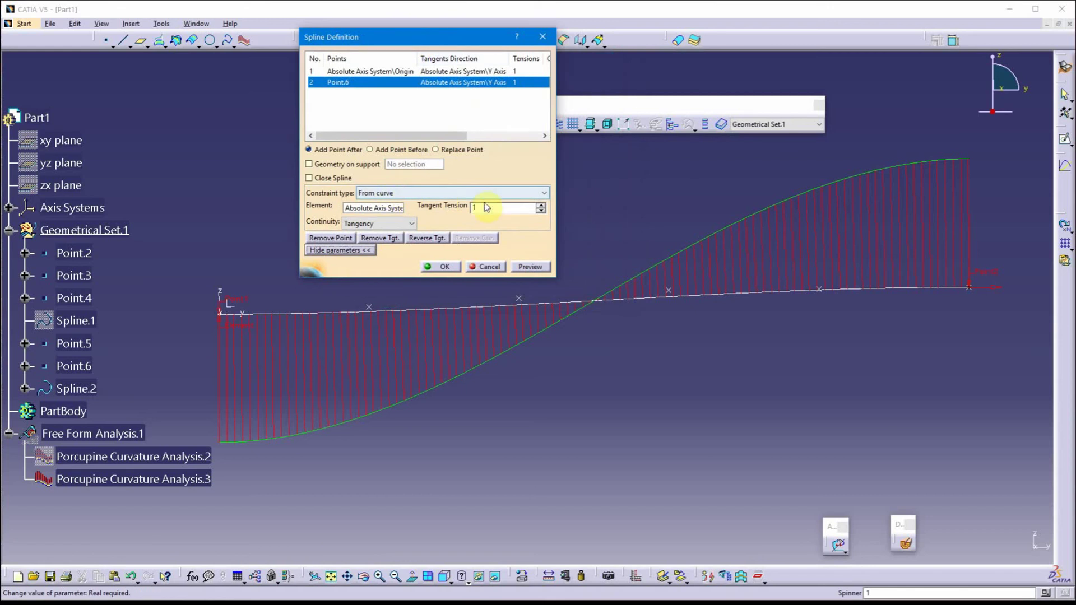
- Set the tangent tension at the spline's origin point to 0.6
{"action": "left_click", "coordinate": [372, 73]}
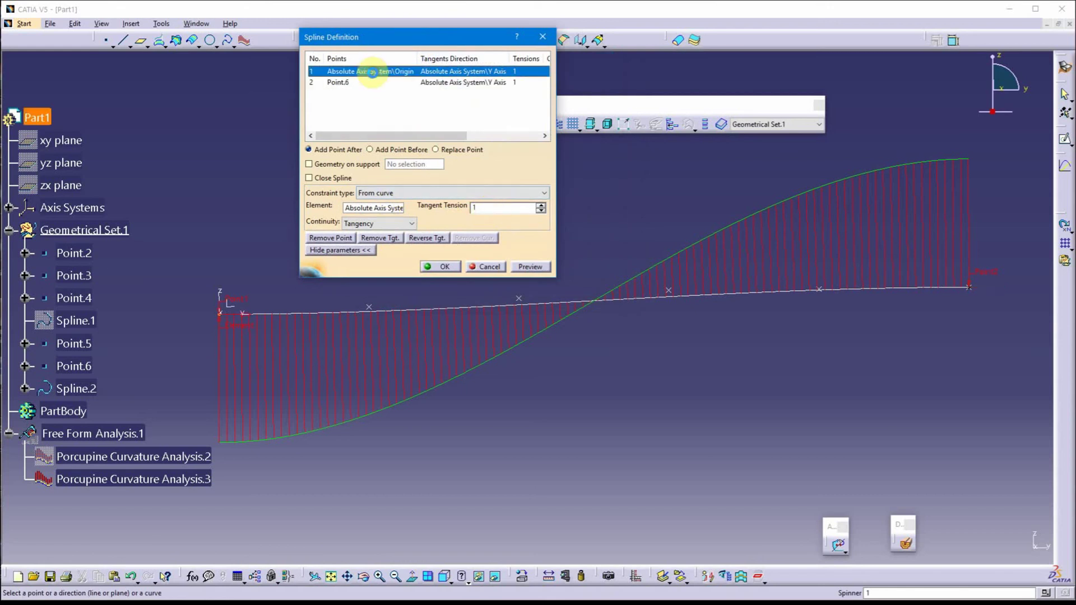
{"action": "left_click", "coordinate": [541, 211]}
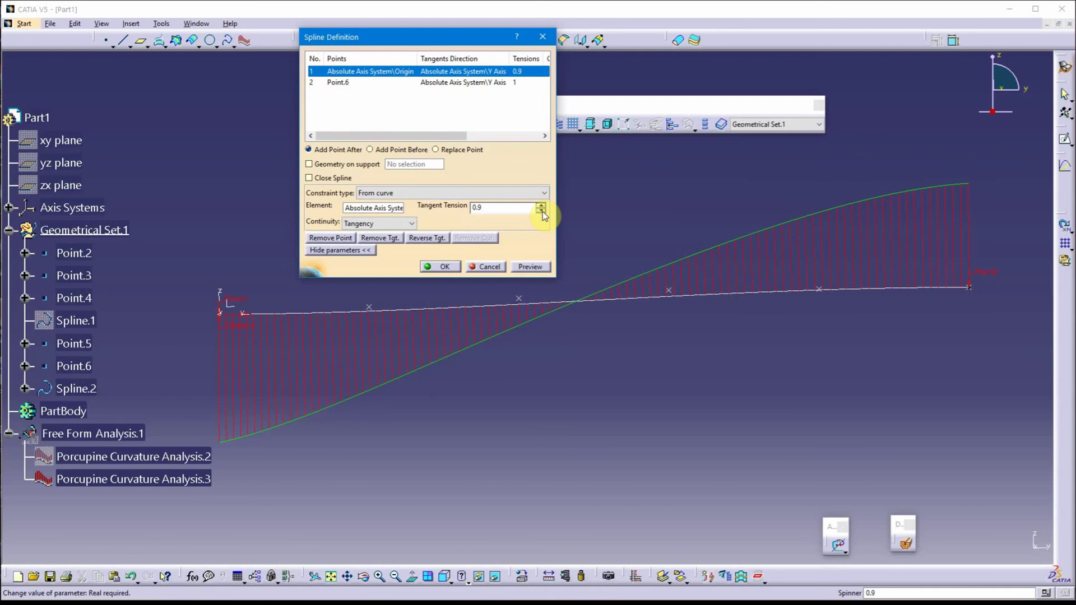
{"action": "left_click", "coordinate": [542, 211]}
{"action": "left_click", "coordinate": [541, 212]}
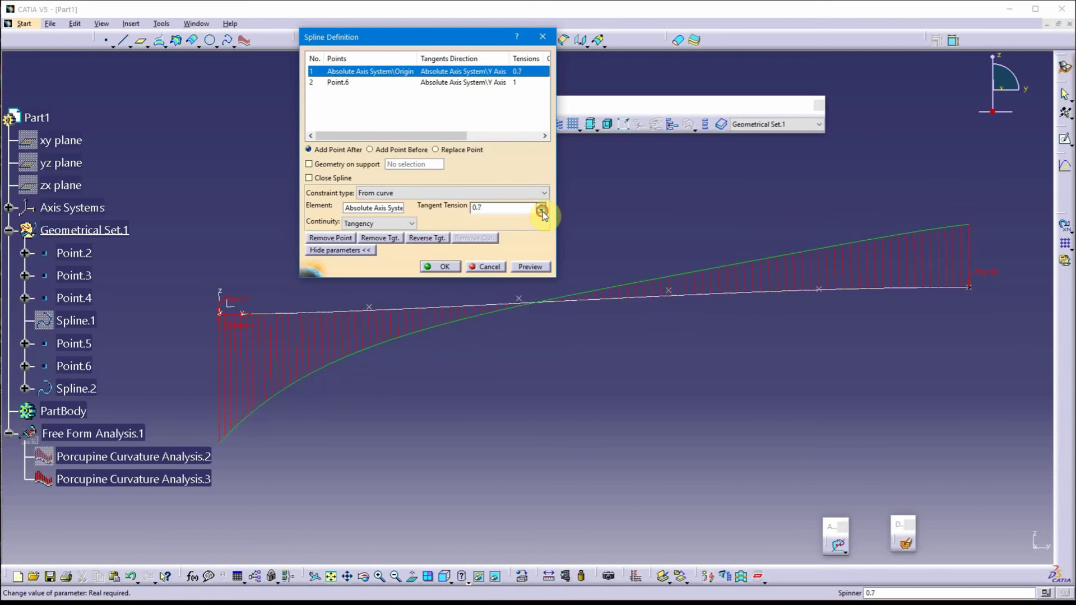
{"action": "left_click", "coordinate": [541, 212]}
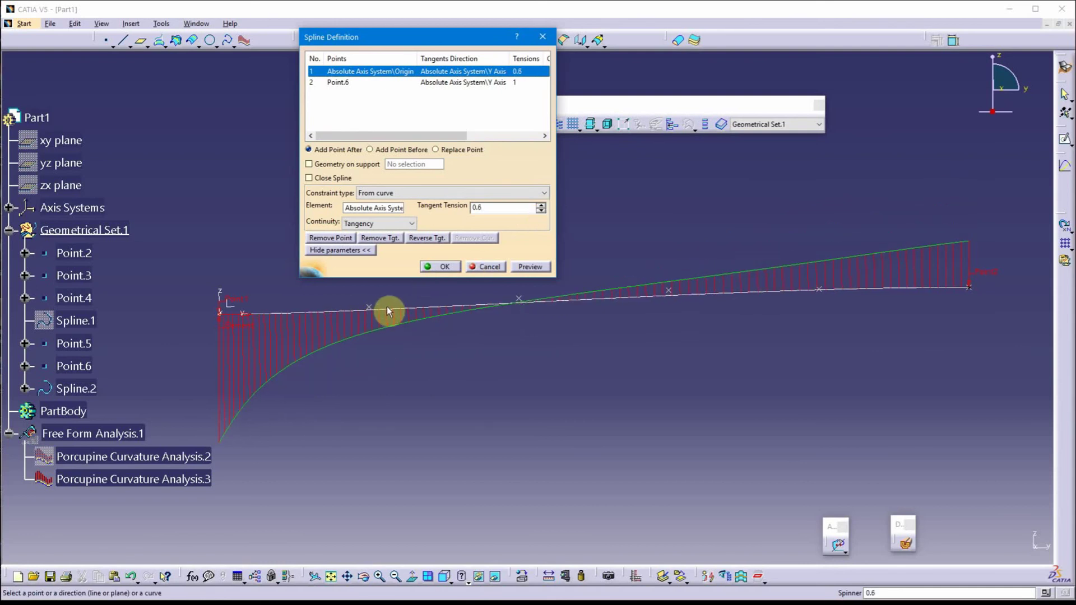
- Set the tangent tension at the spline's Point.6 end to 0.6
{"action": "left_click", "coordinate": [338, 82]}
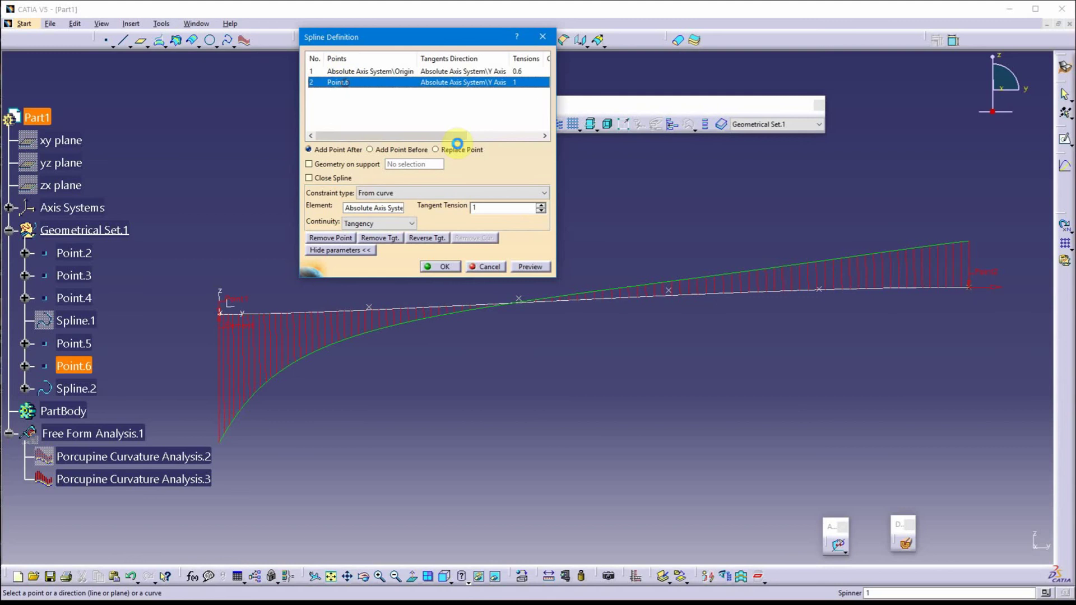
{"action": "left_click", "coordinate": [541, 211]}
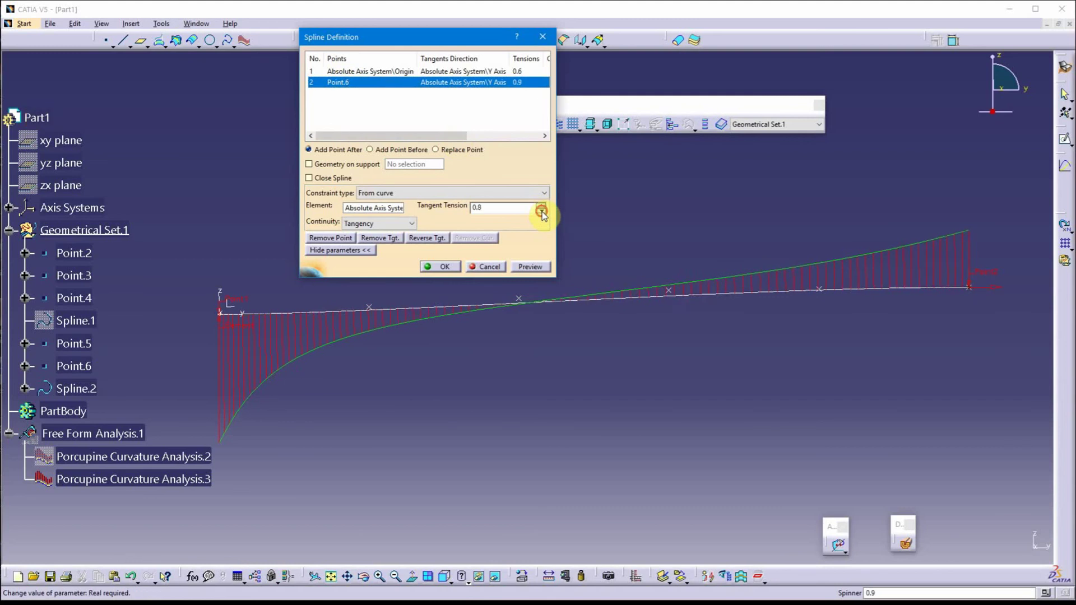
{"action": "left_click", "coordinate": [542, 212]}
{"action": "left_click", "coordinate": [541, 211]}
{"action": "left_click", "coordinate": [541, 212]}
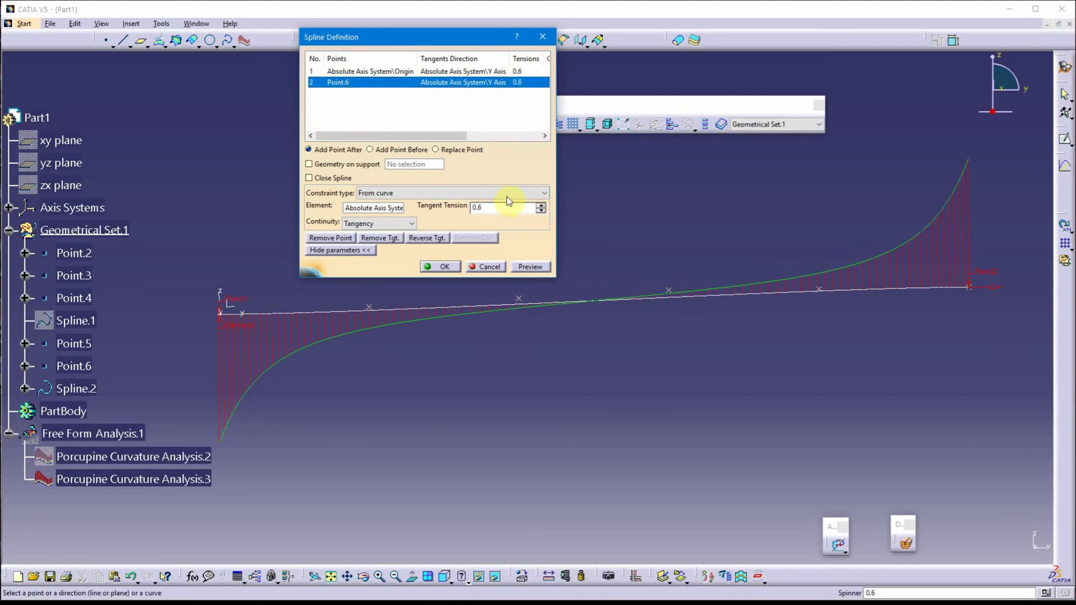
- Set the tangent tension at Point.6 back to 1
{"action": "left_click", "coordinate": [540, 205]}
{"action": "left_click", "coordinate": [541, 206]}
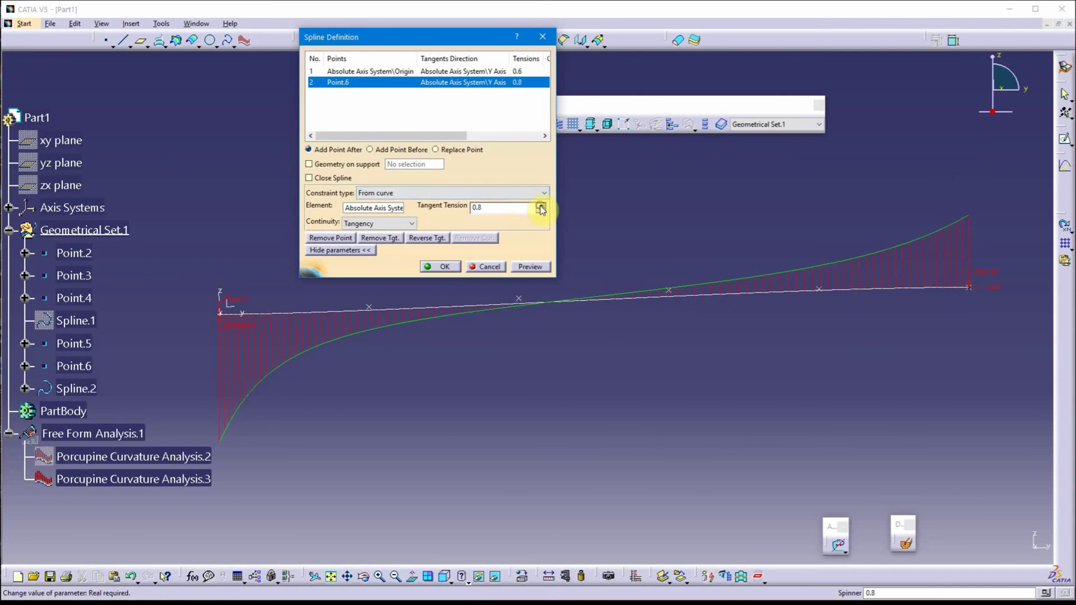
{"action": "left_click", "coordinate": [541, 206]}
{"action": "left_click", "coordinate": [541, 206]}
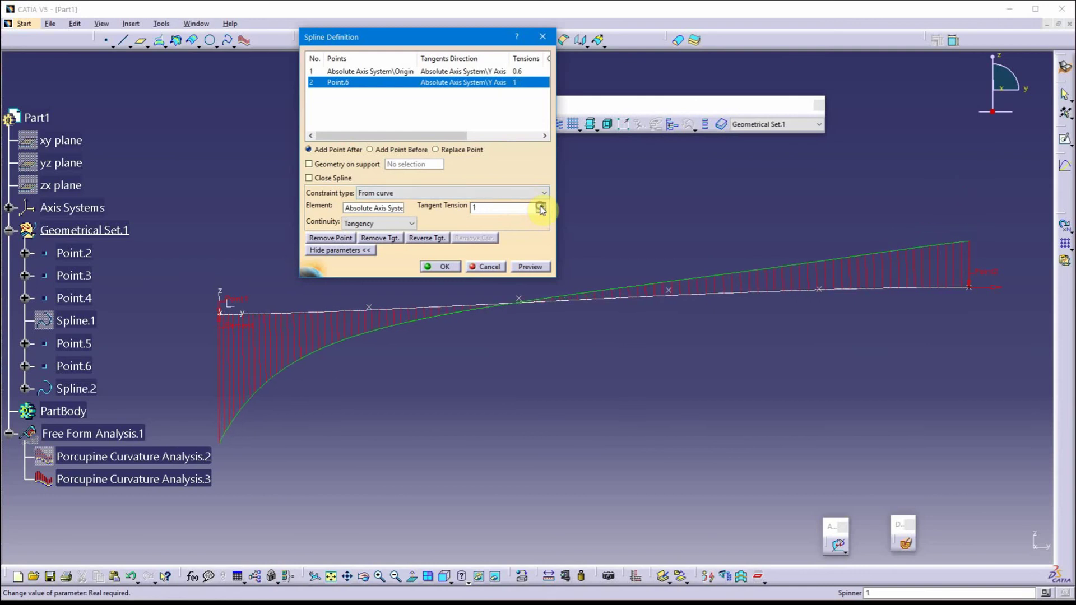
- Raise the tangent tension at the spline's origin point step by step to 1.4
{"action": "left_click", "coordinate": [406, 73]}
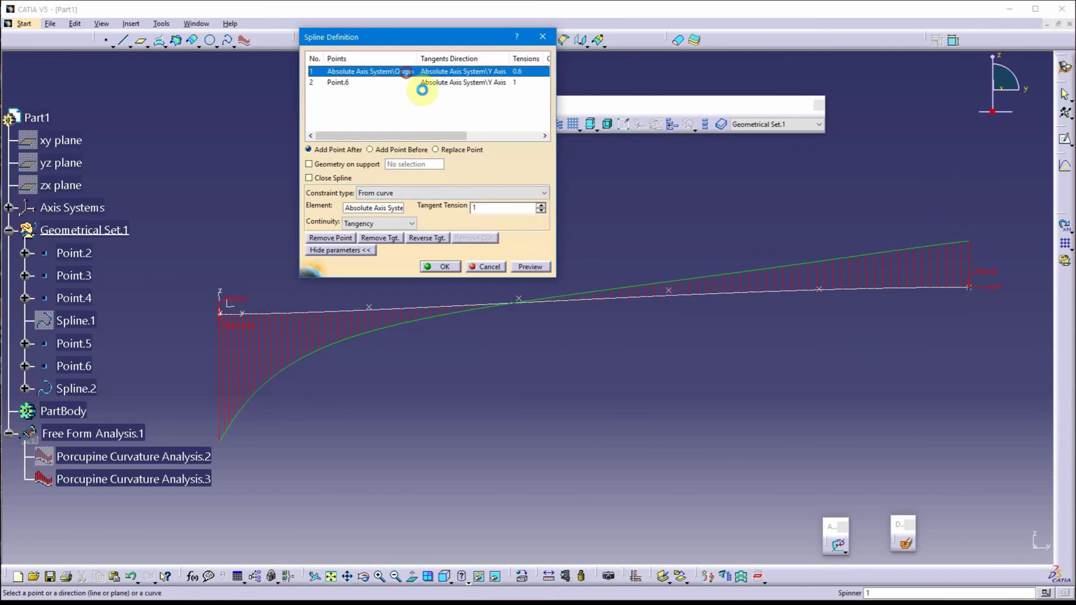
{"action": "left_click", "coordinate": [541, 205]}
{"action": "left_click", "coordinate": [541, 205]}
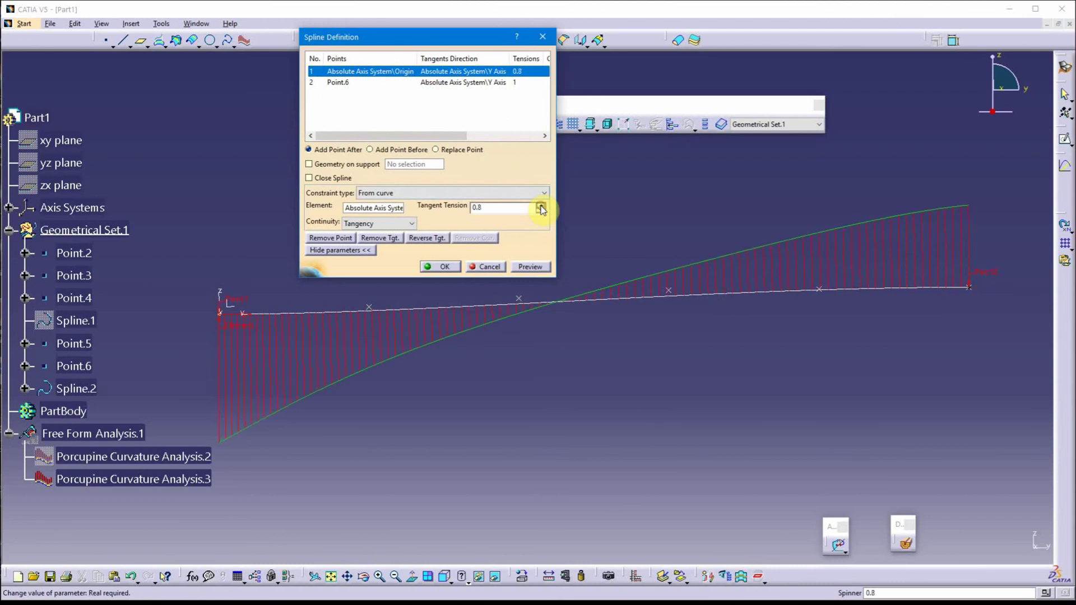
{"action": "left_click", "coordinate": [540, 206]}
{"action": "left_click", "coordinate": [541, 205]}
{"action": "left_click", "coordinate": [541, 205]}
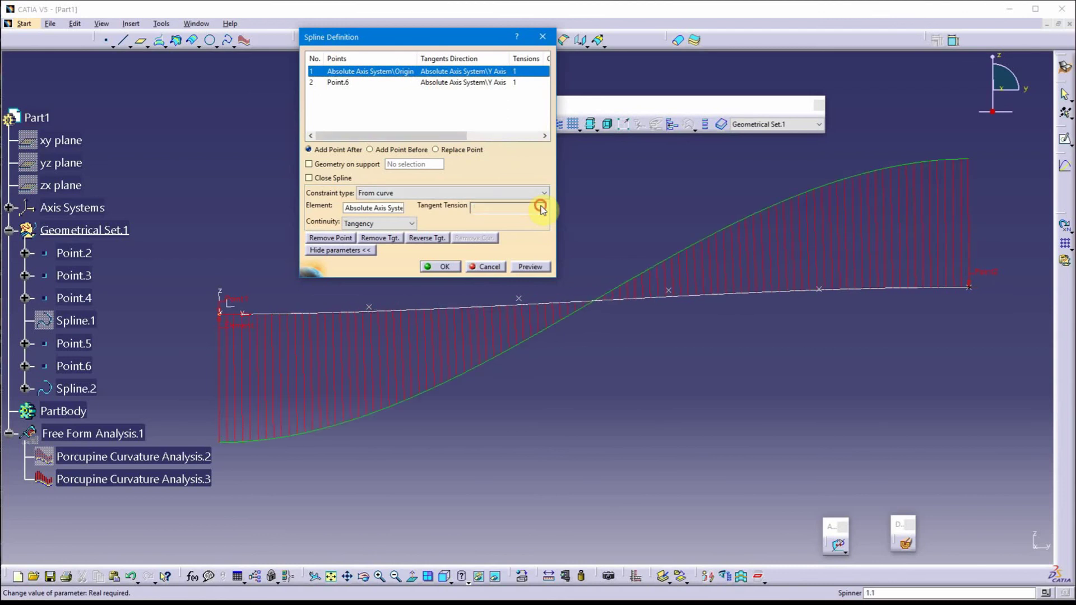
{"action": "left_click", "coordinate": [540, 206]}
{"action": "left_click", "coordinate": [541, 206]}
{"action": "left_click", "coordinate": [541, 206]}
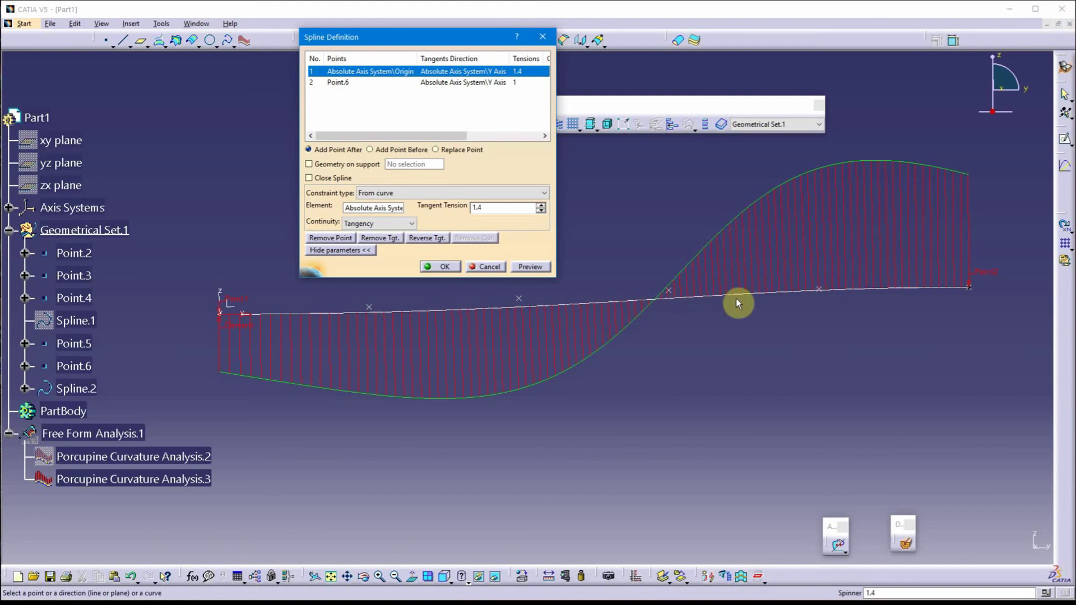
- Lower the tangent tension at the spline's origin point step by step to 0.6
{"action": "left_click", "coordinate": [540, 210]}
{"action": "left_click", "coordinate": [541, 210]}
{"action": "left_click", "coordinate": [541, 210]}
{"action": "left_click", "coordinate": [541, 210]}
{"action": "left_click", "coordinate": [540, 210]}
{"action": "left_click", "coordinate": [541, 210]}
{"action": "left_click", "coordinate": [540, 210]}
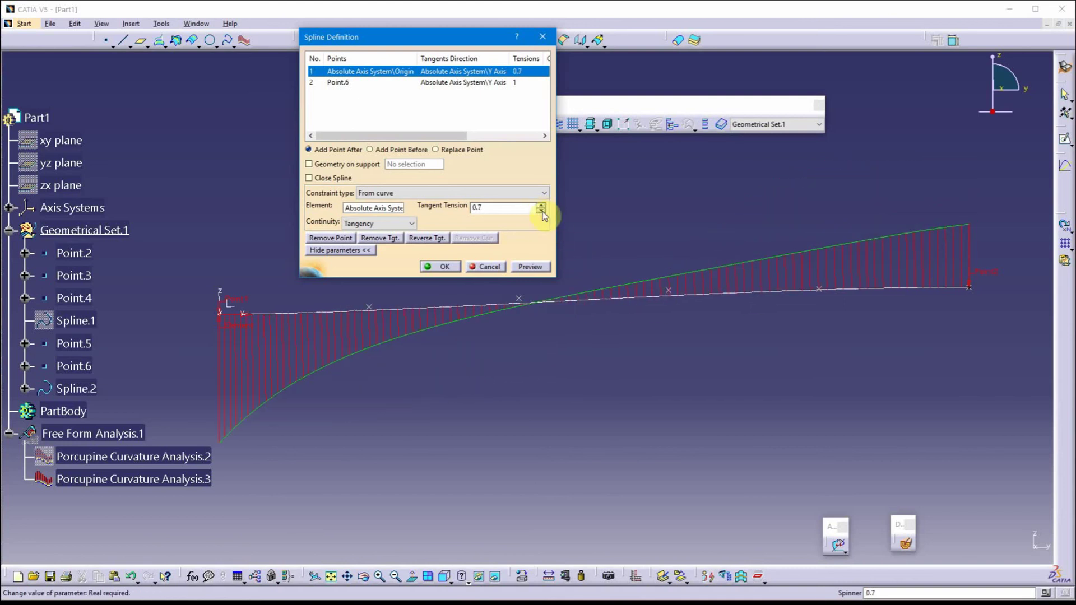
{"action": "left_click", "coordinate": [540, 210]}
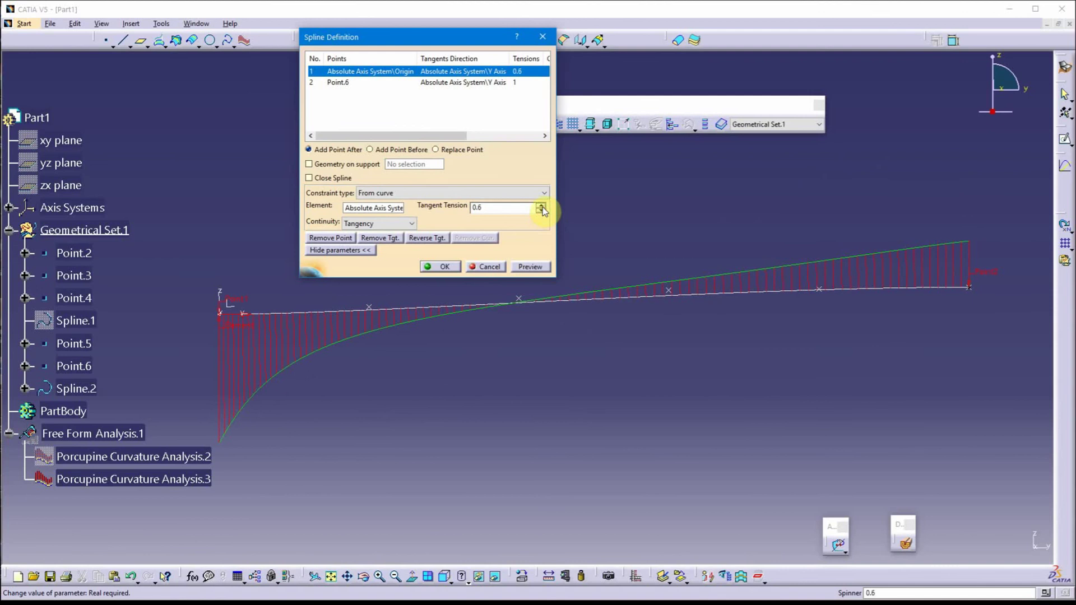
- Return the tangent tension at the spline's origin point to 1
{"action": "left_click", "coordinate": [541, 206]}
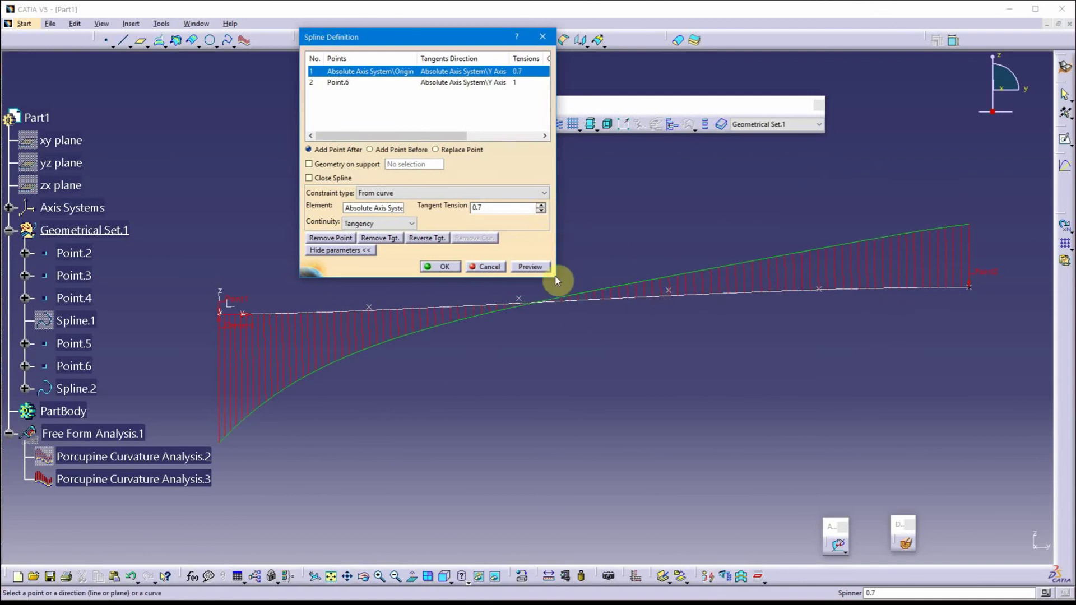
{"action": "left_click", "coordinate": [541, 205]}
{"action": "left_click", "coordinate": [540, 210]}
{"action": "left_click", "coordinate": [540, 206]}
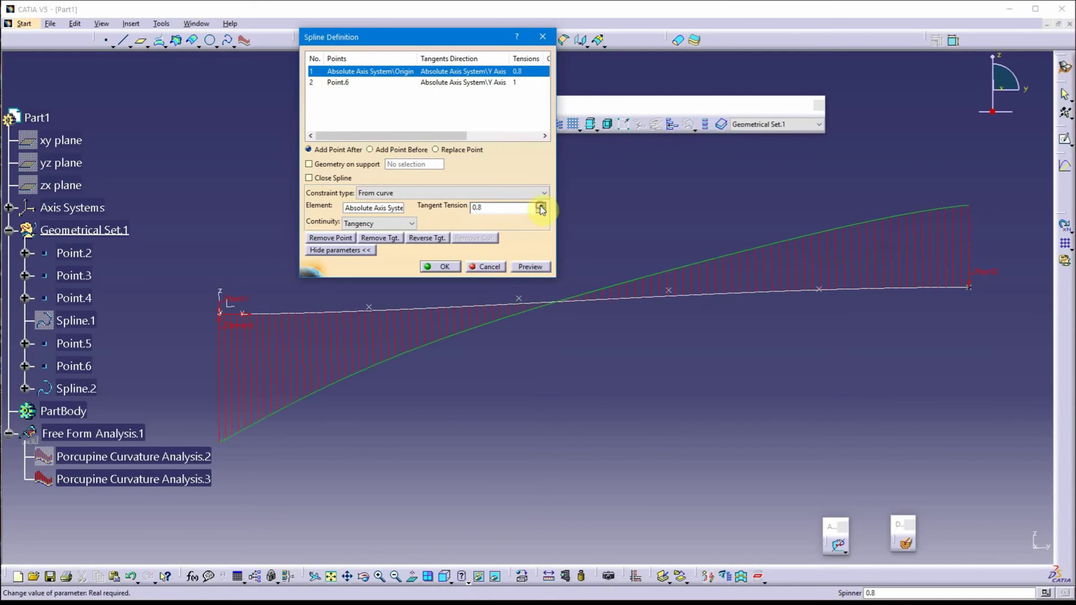
{"action": "left_click", "coordinate": [540, 206]}
{"action": "left_click", "coordinate": [540, 206]}
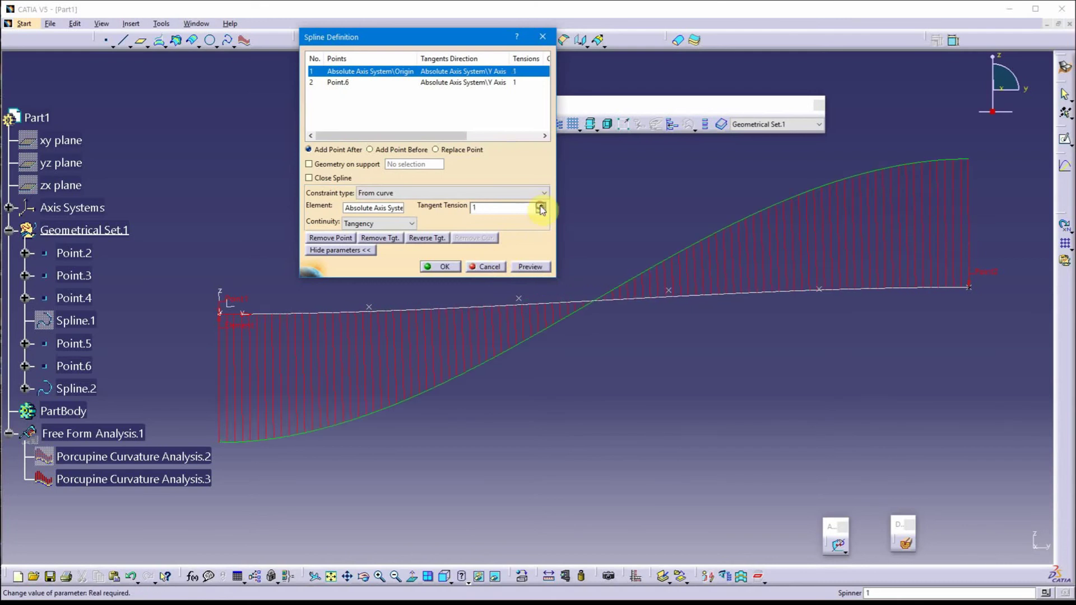
- Change the continuity at the spline's Point.6 end to Curvature
{"action": "left_click", "coordinate": [432, 82]}
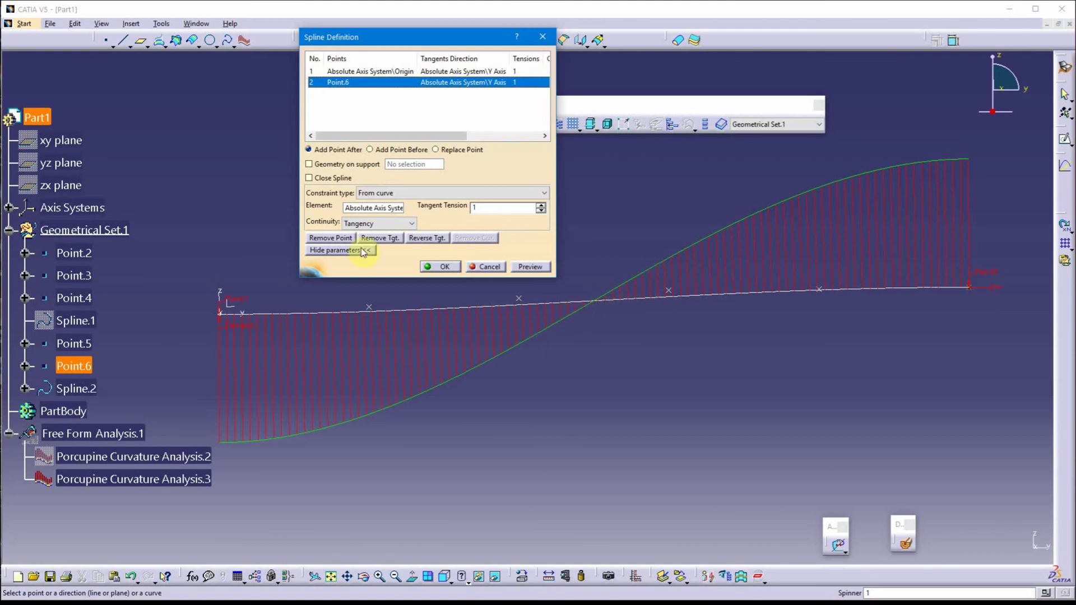
{"action": "left_click", "coordinate": [385, 223]}
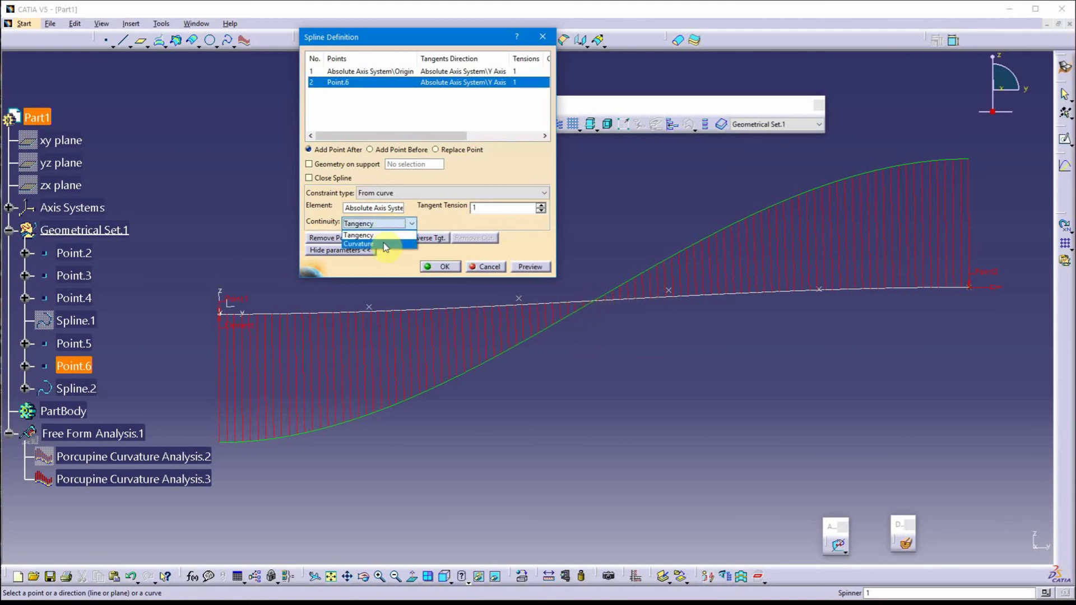
{"action": "left_click", "coordinate": [386, 244]}
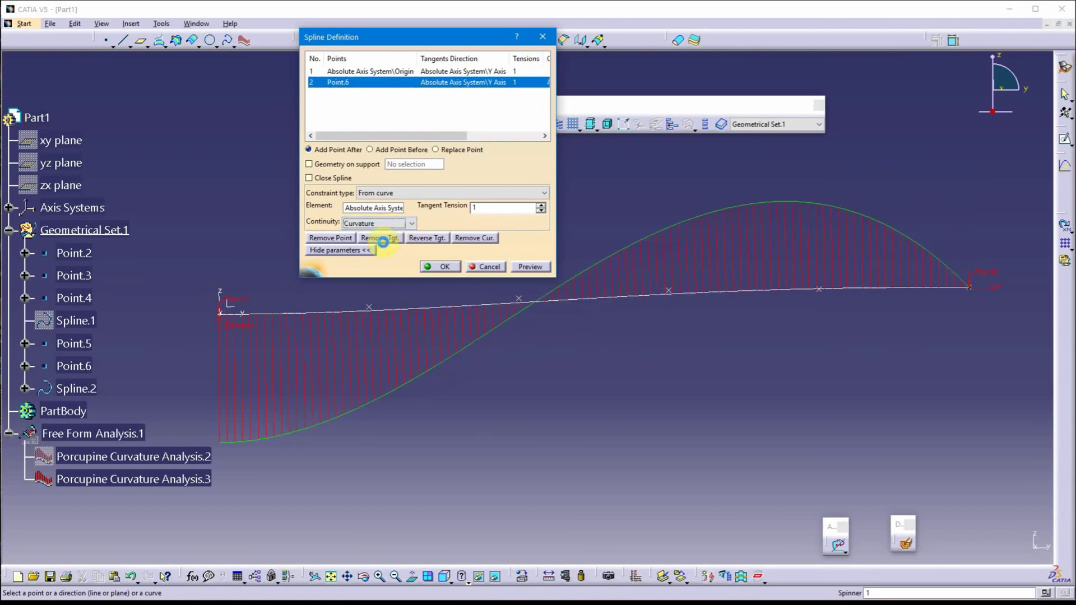
- Change the continuity at the spline's origin point to Curvature and complete the spline edit
{"action": "left_click", "coordinate": [392, 73]}
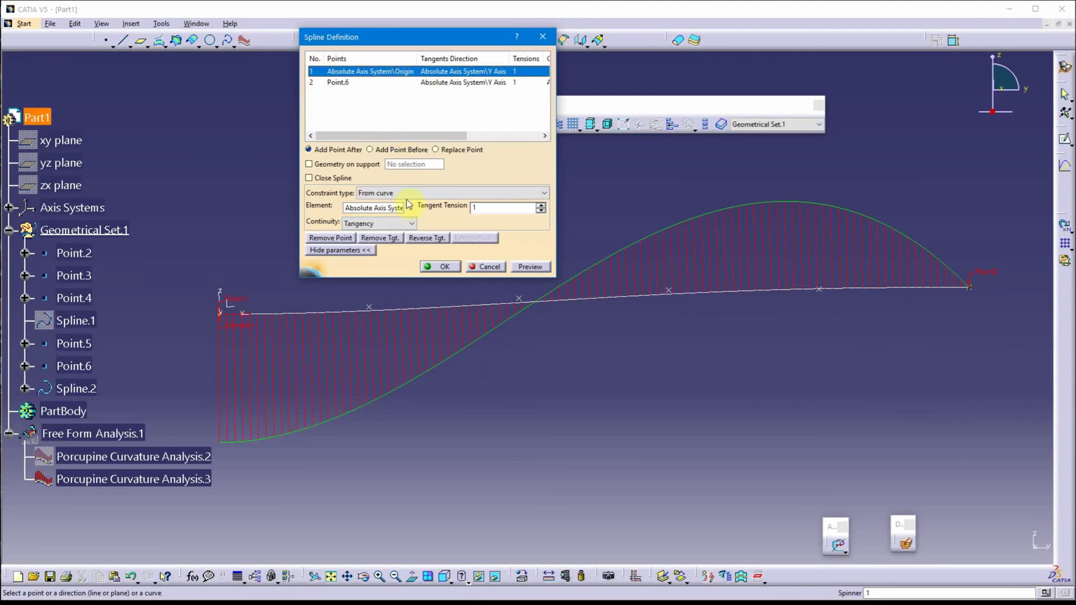
{"action": "left_click", "coordinate": [387, 223]}
{"action": "left_click", "coordinate": [386, 245]}
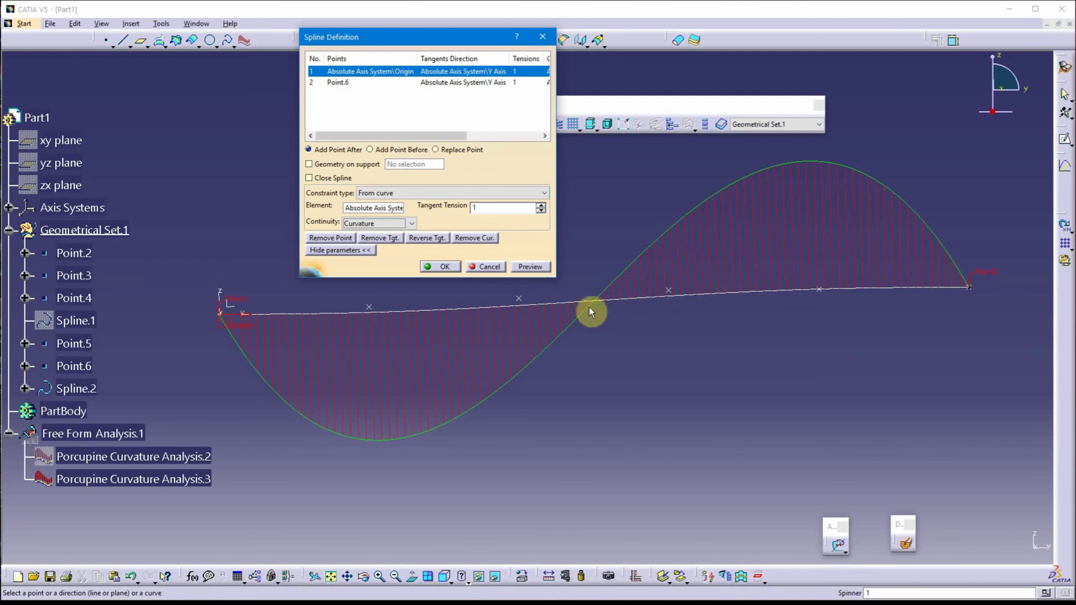
{"action": "left_click", "coordinate": [438, 267]}
- Show the hidden Porcupine Curvature Analysis.2 of the original multi-point spline for comparison
{"action": "left_click", "coordinate": [164, 463]}
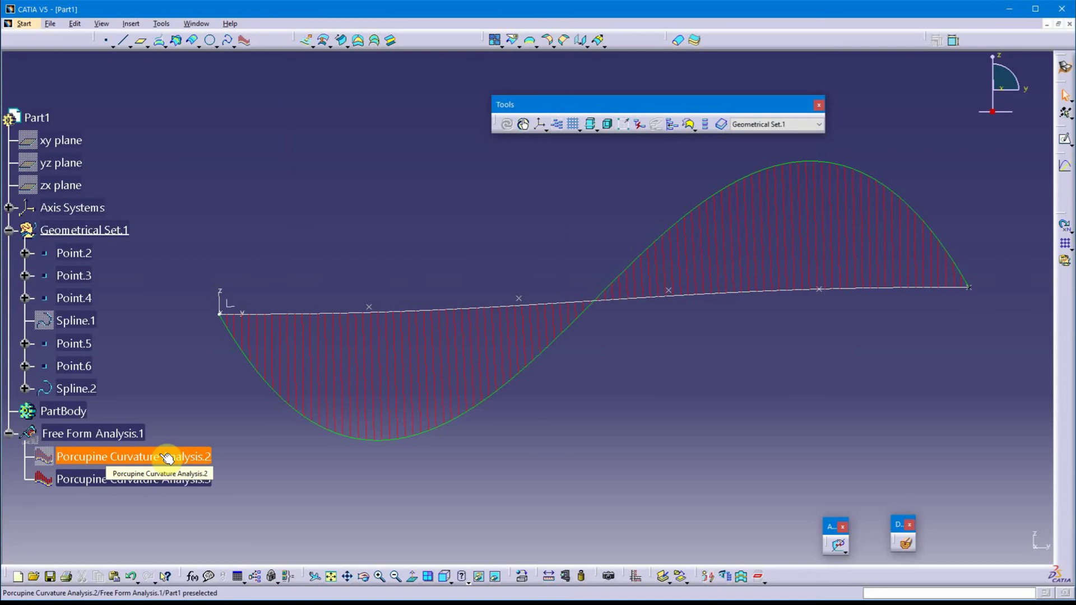
{"action": "right_click", "coordinate": [159, 454]}
{"action": "left_click", "coordinate": [248, 253]}
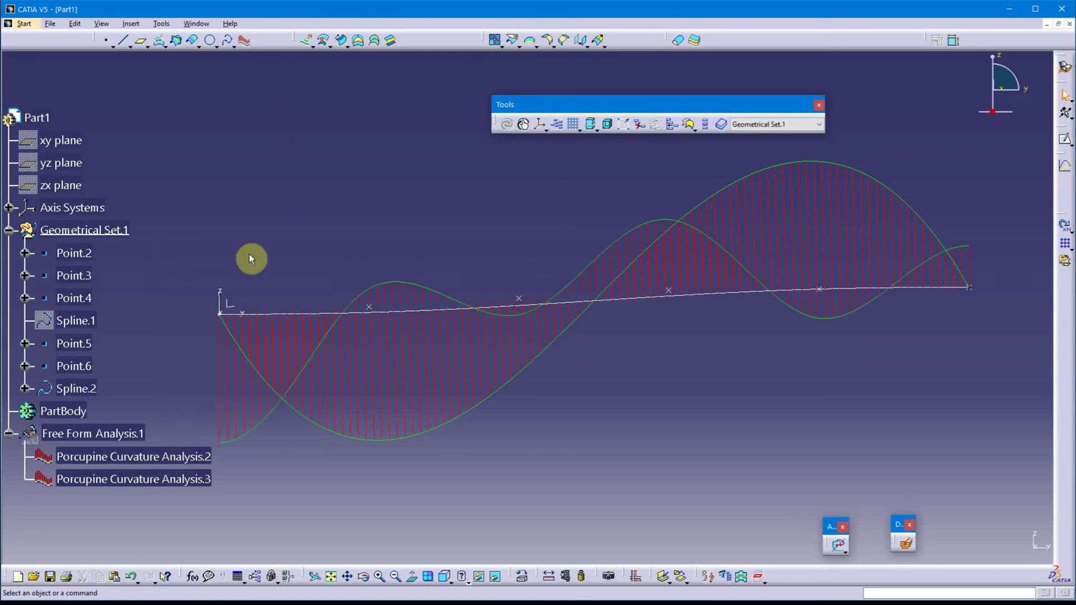
- Show the hidden original multi-point spline, Spline.1, alongside the two-point spline
{"action": "middle_click_drag", "start_coordinate": [250, 257], "coordinate": [347, 222]}
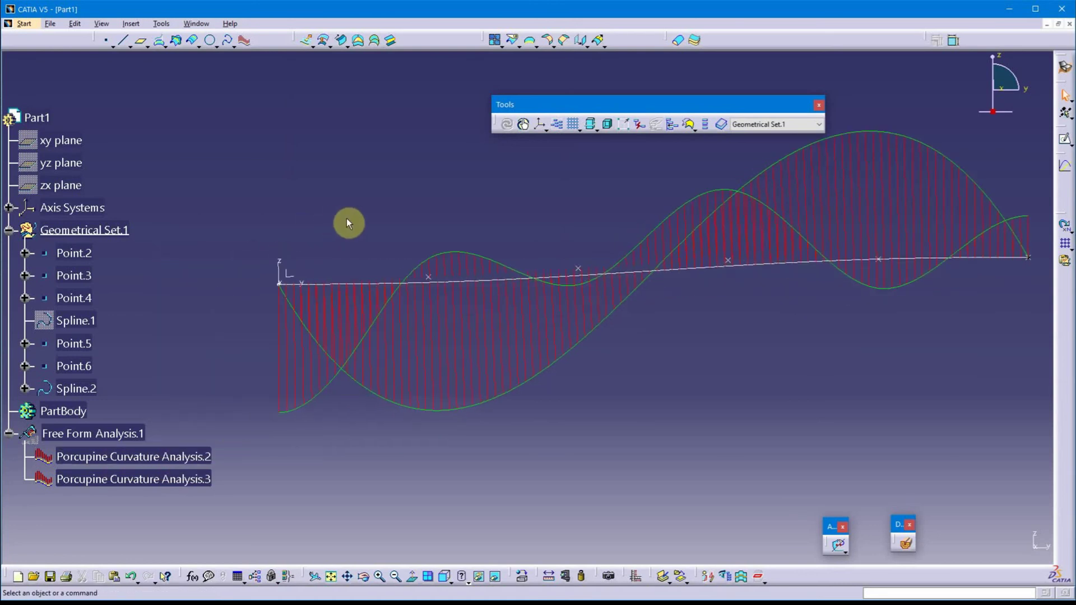
{"action": "left_click", "coordinate": [84, 320]}
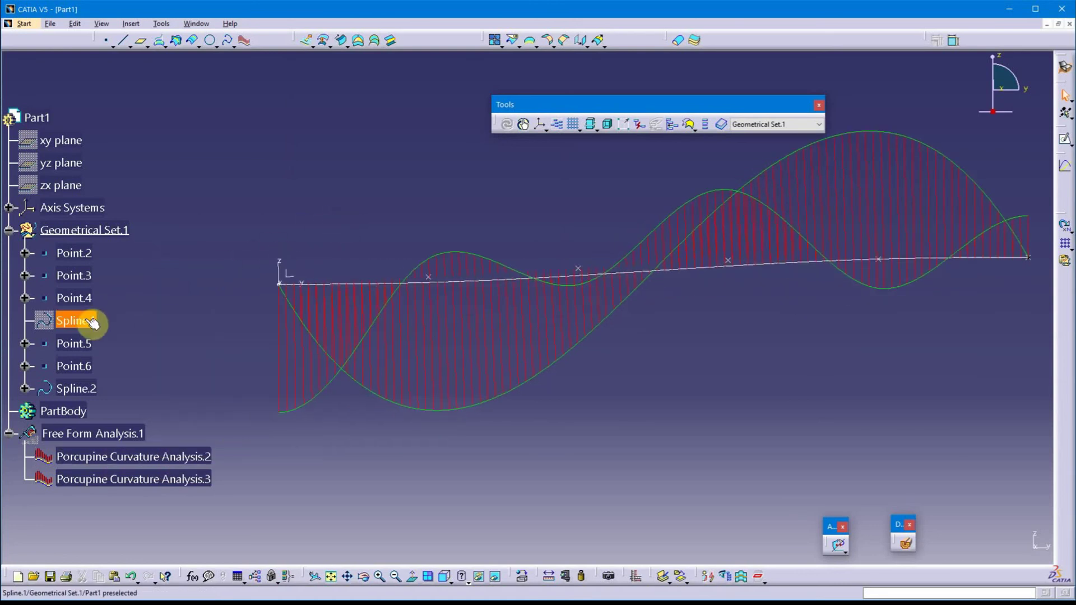
{"action": "right_click", "coordinate": [84, 320]}
{"action": "left_click", "coordinate": [126, 352]}
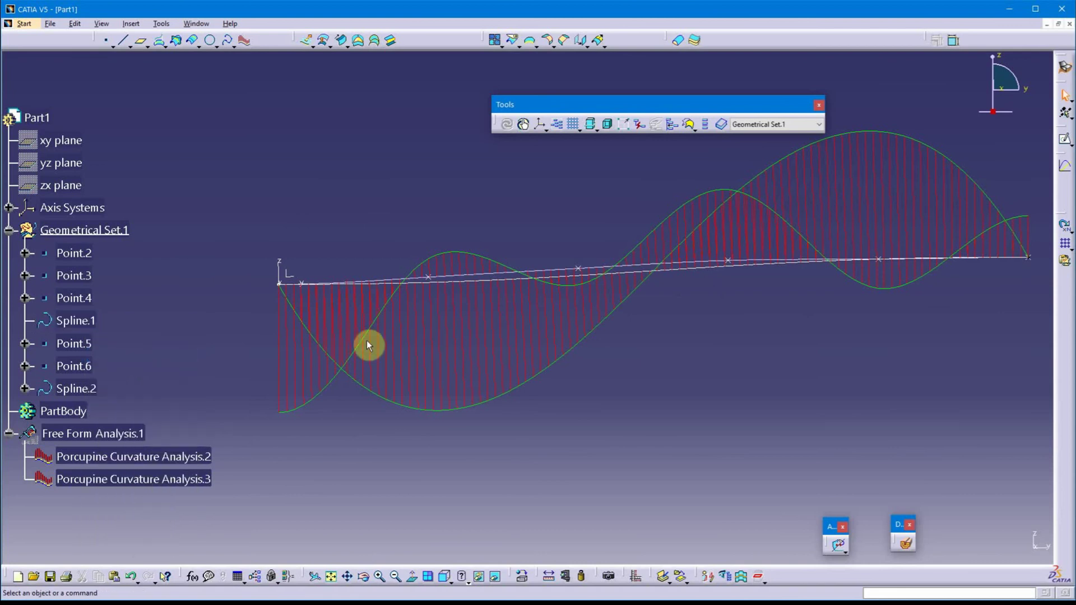
{"action": "middle_click_drag", "start_coordinate": [766, 351], "coordinate": [595, 358]}
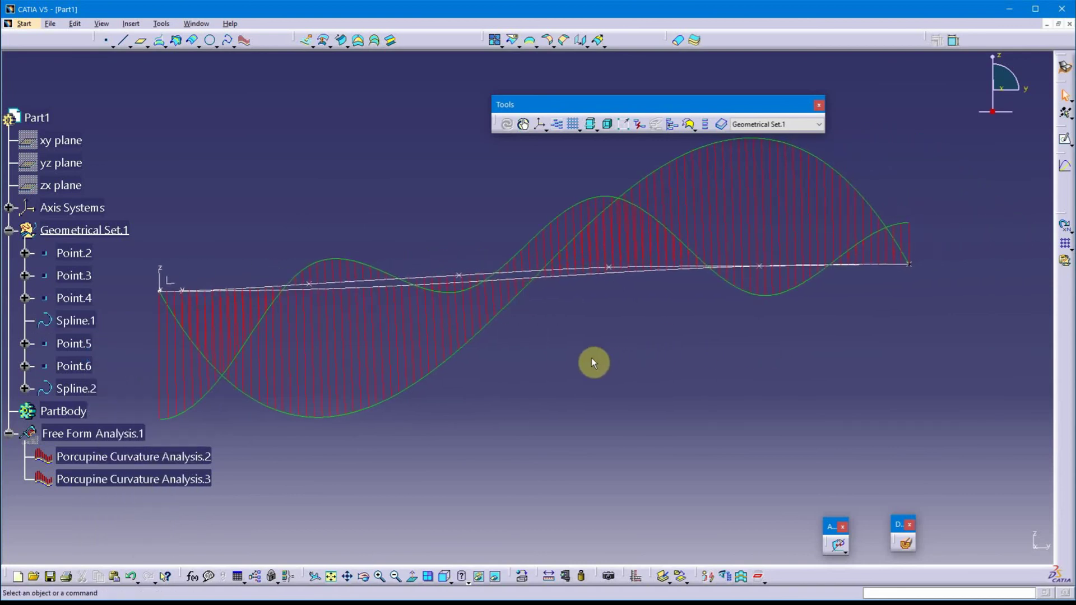